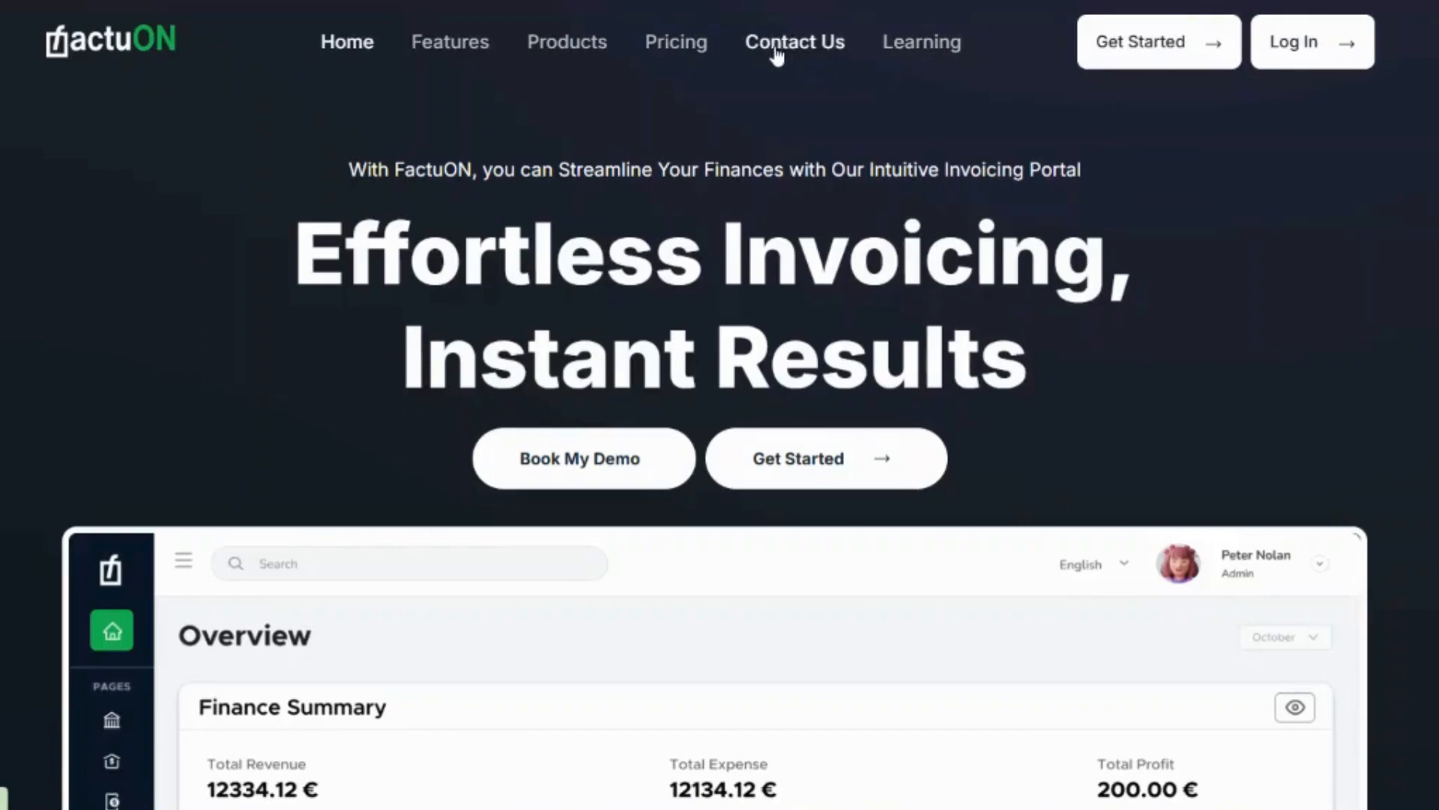
Step: Review the Contact Us page down to its message form, and return to the home page
click(803, 57)
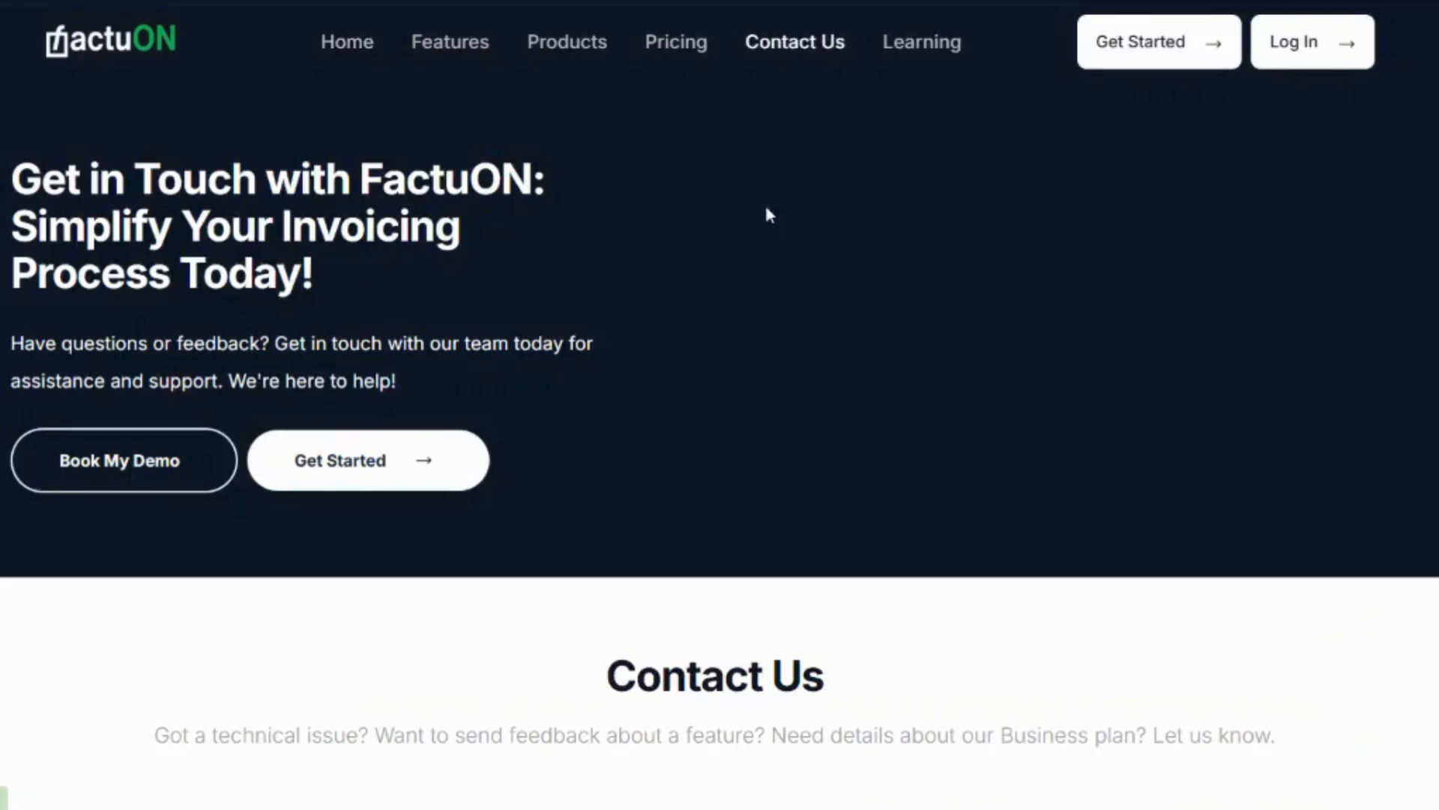
scroll(720, 447, down, 6)
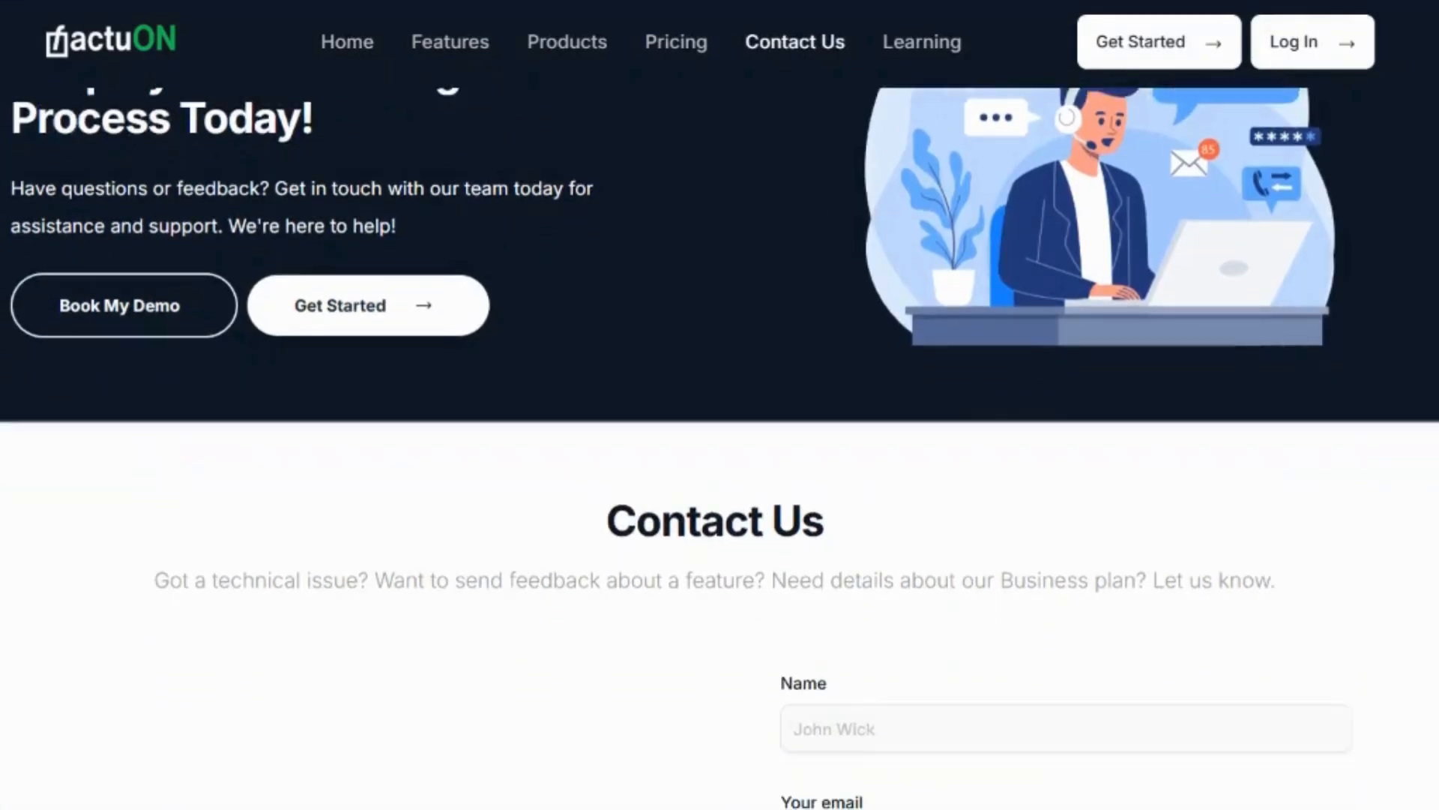
scroll(720, 448, down, 4)
scroll(719, 447, up, 5)
scroll(720, 447, down, 5)
scroll(720, 448, down, 1)
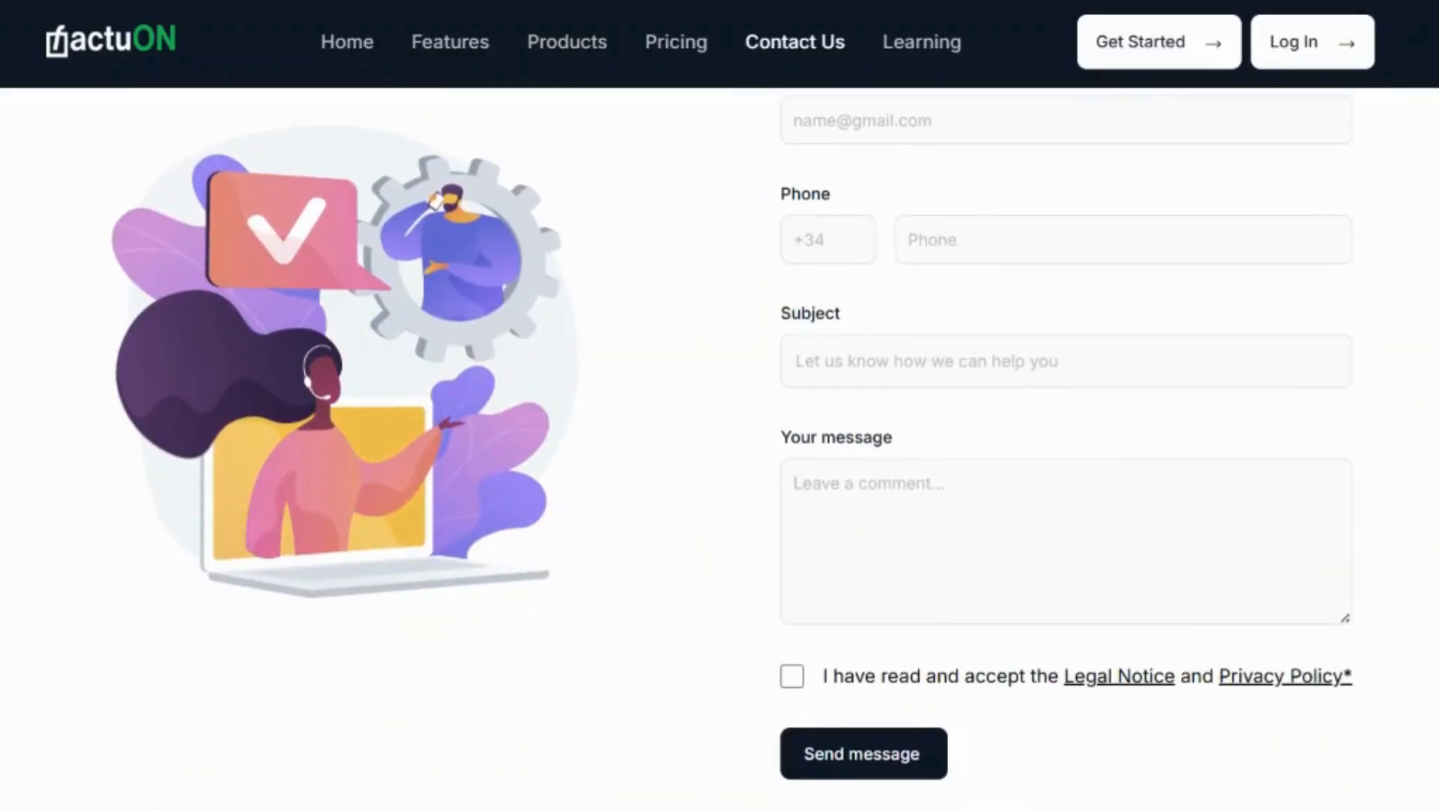
scroll(720, 448, up, 10)
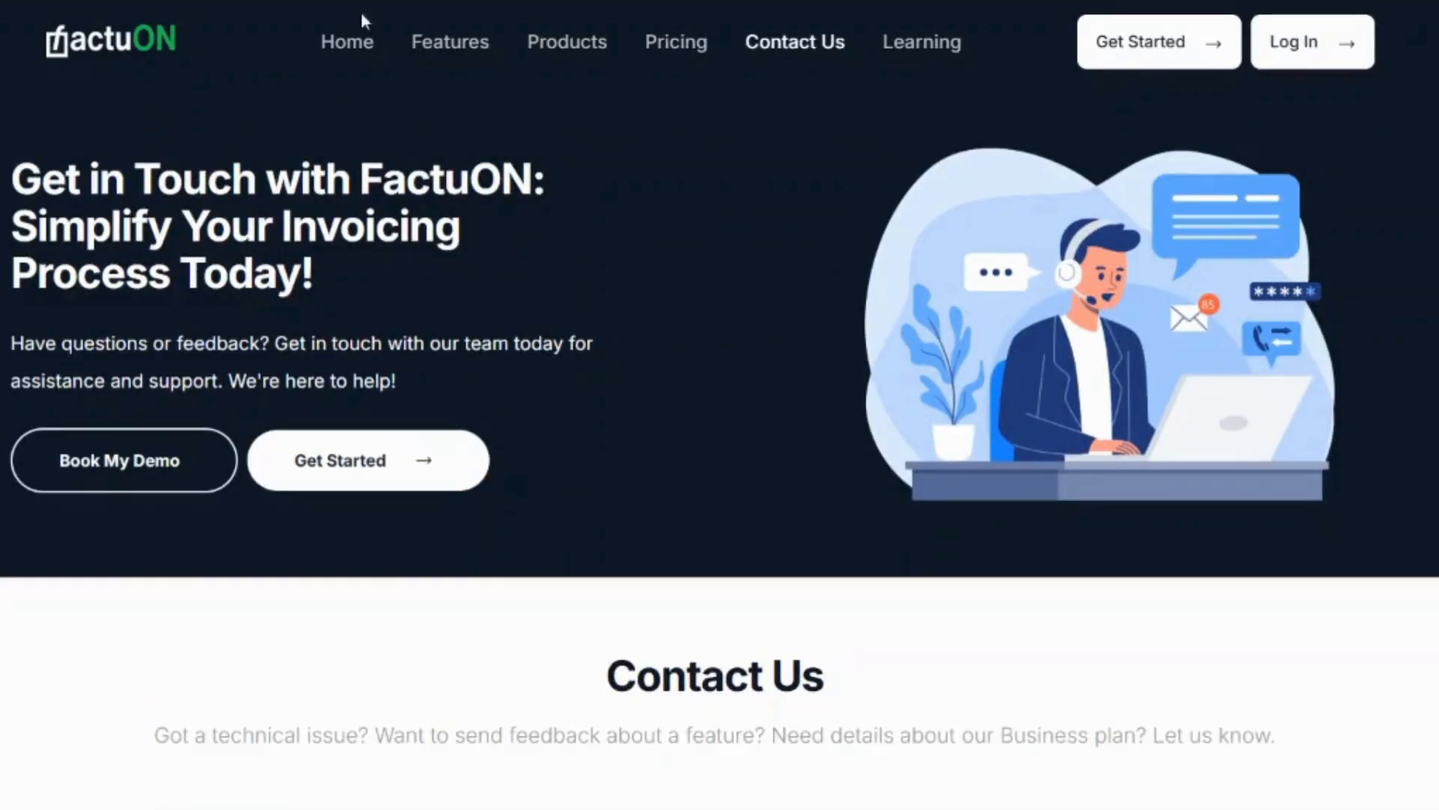
click(334, 49)
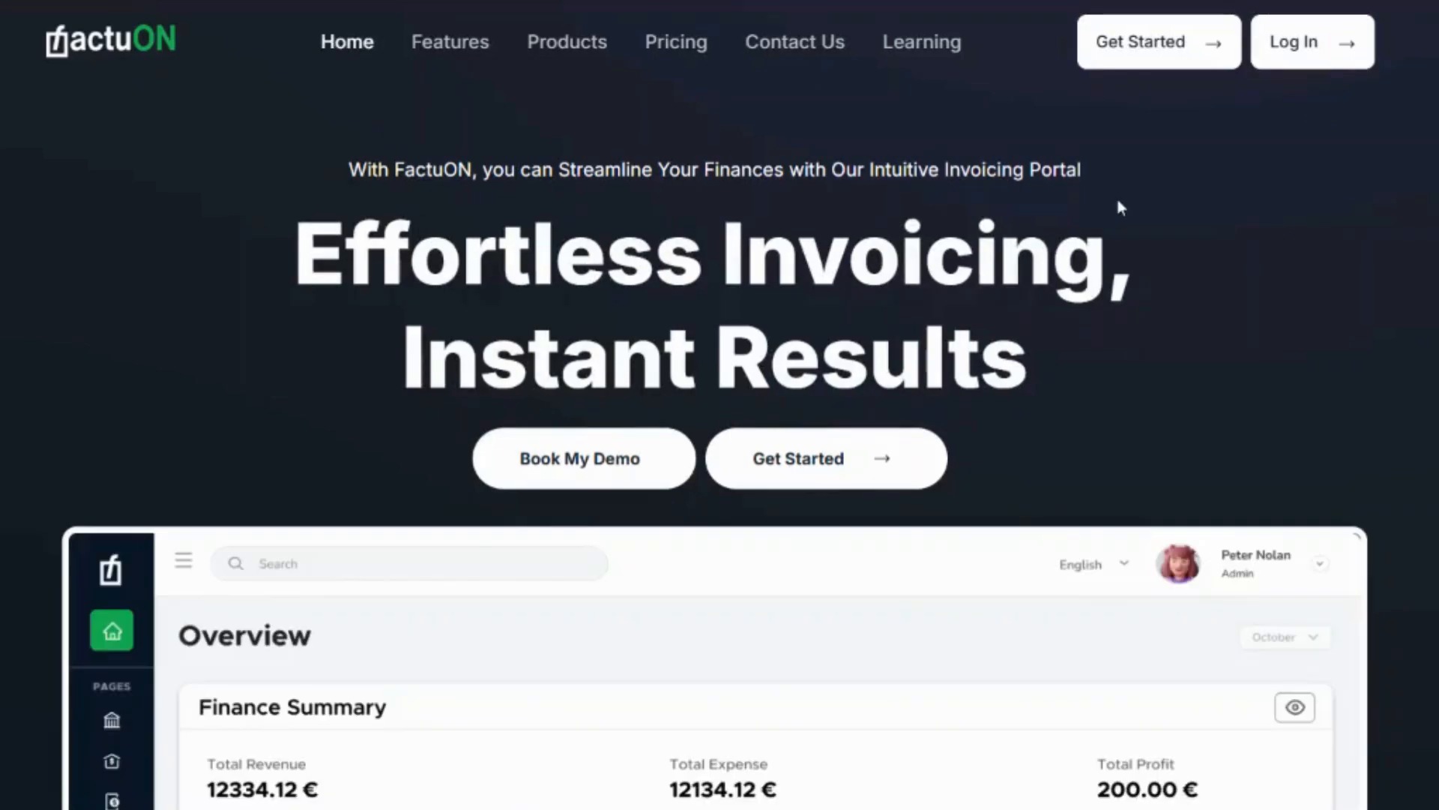
Step: Open the Get Started sign-up page and examine the 30-day free trial form
click(1175, 69)
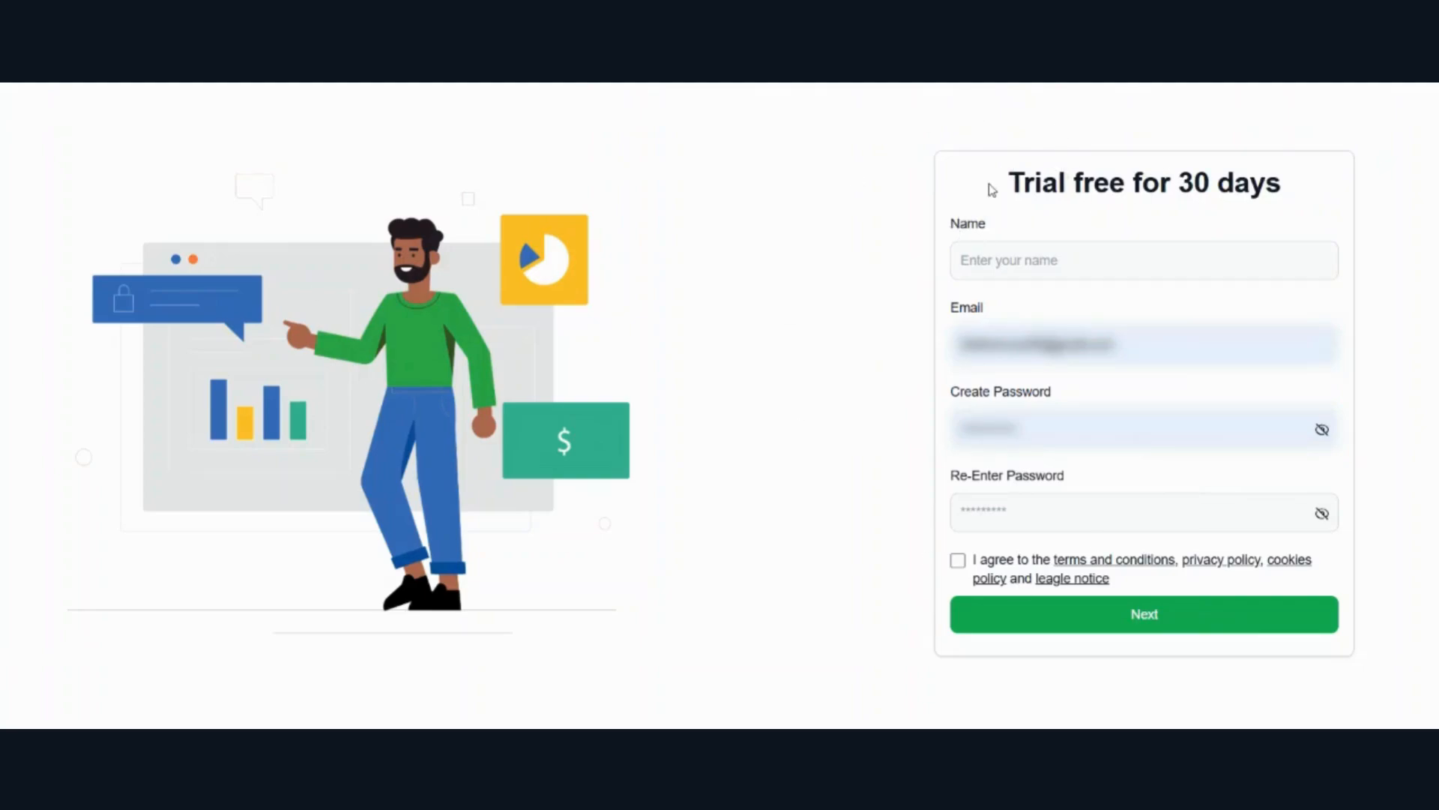
drag(1004, 187, 1298, 170)
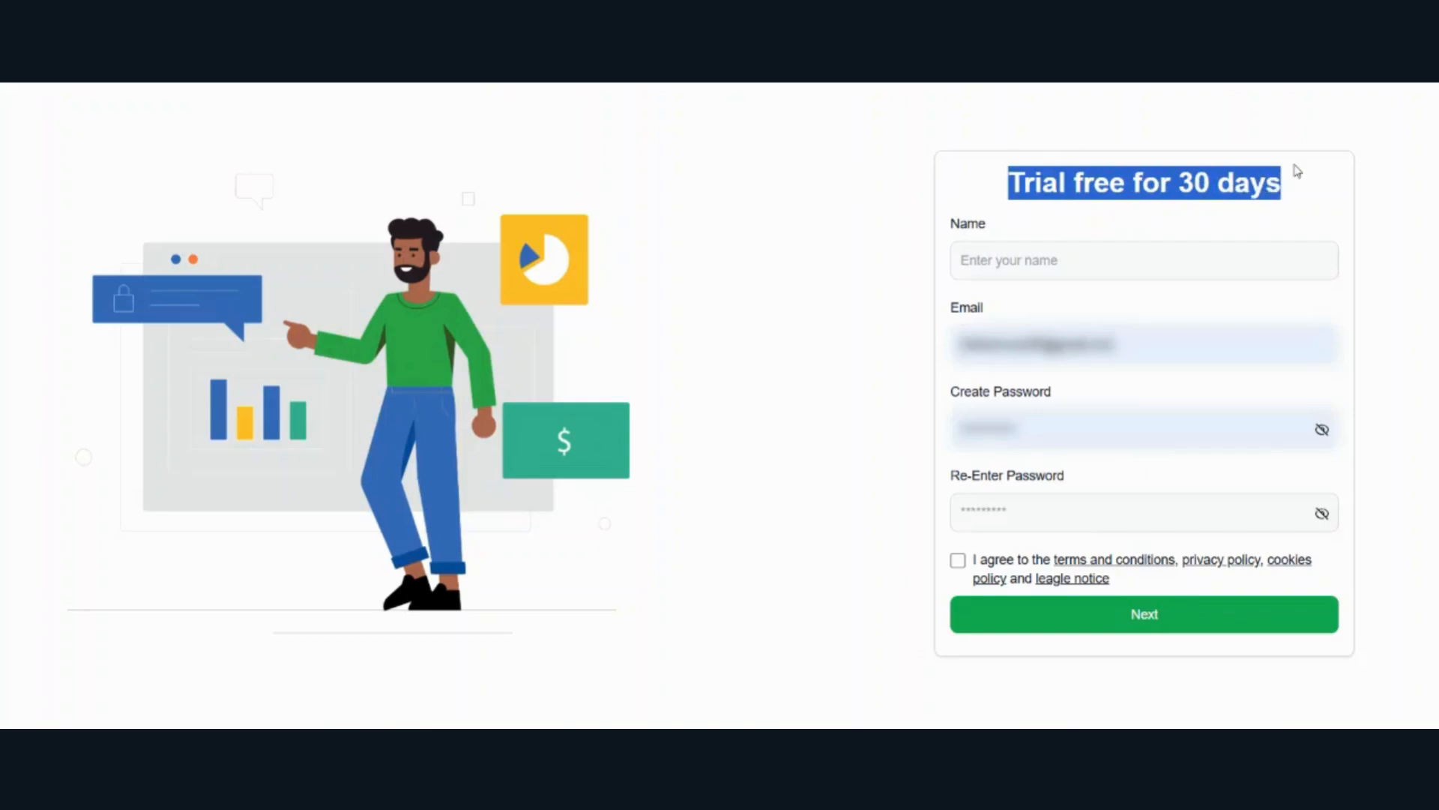
click(1312, 141)
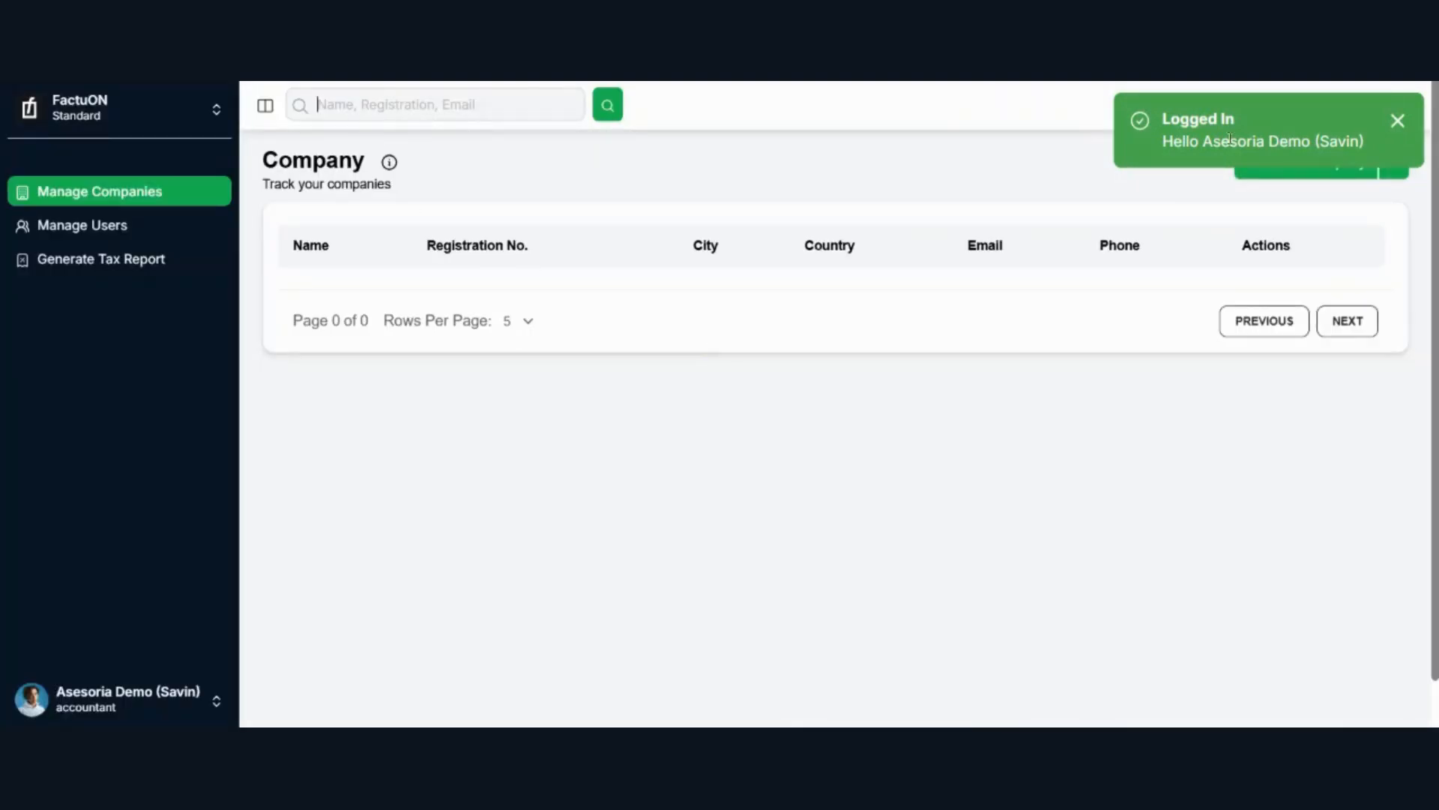
Step: Dismiss the login notification and check the extra option offered alongside Add New Company
click(1399, 120)
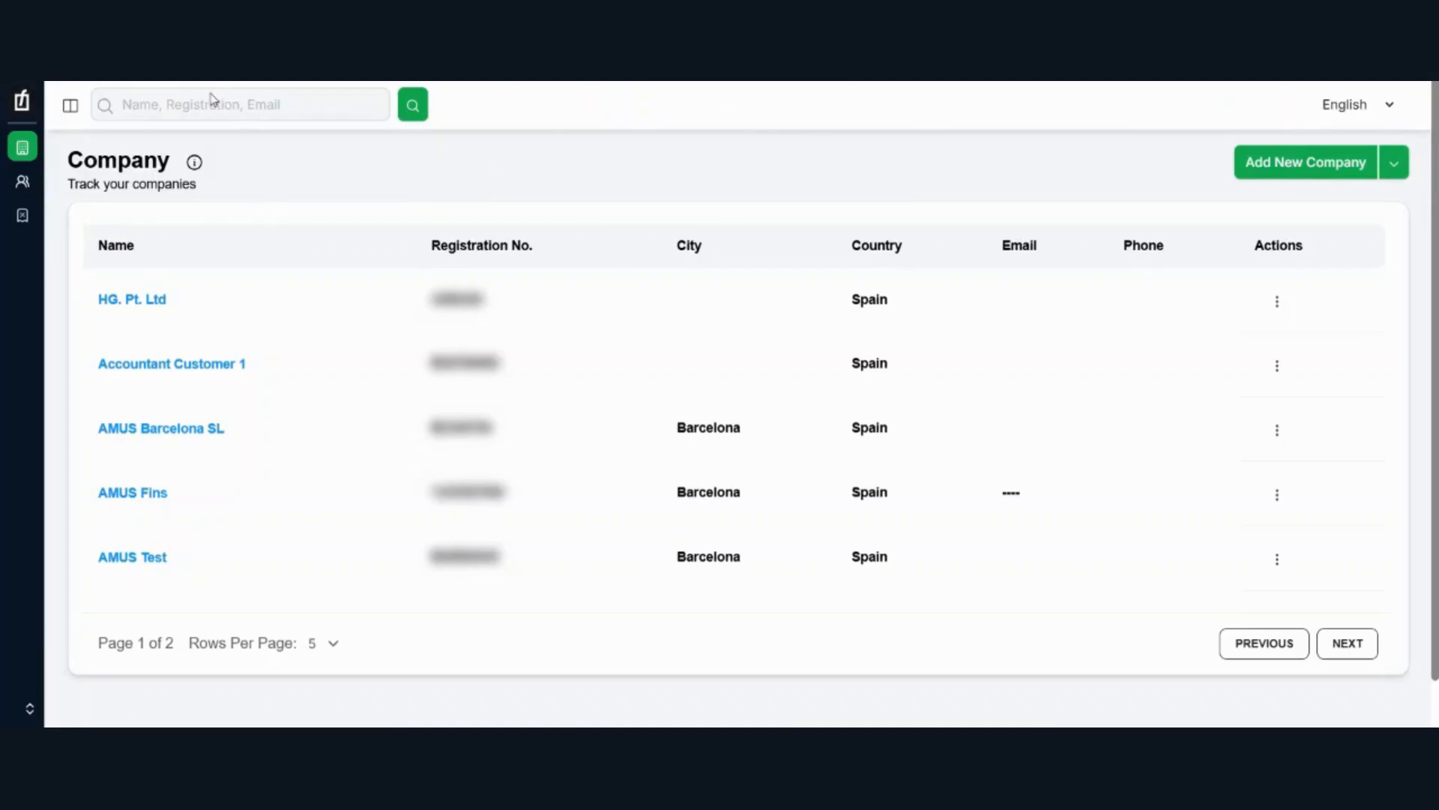
mouse_move(22, 225)
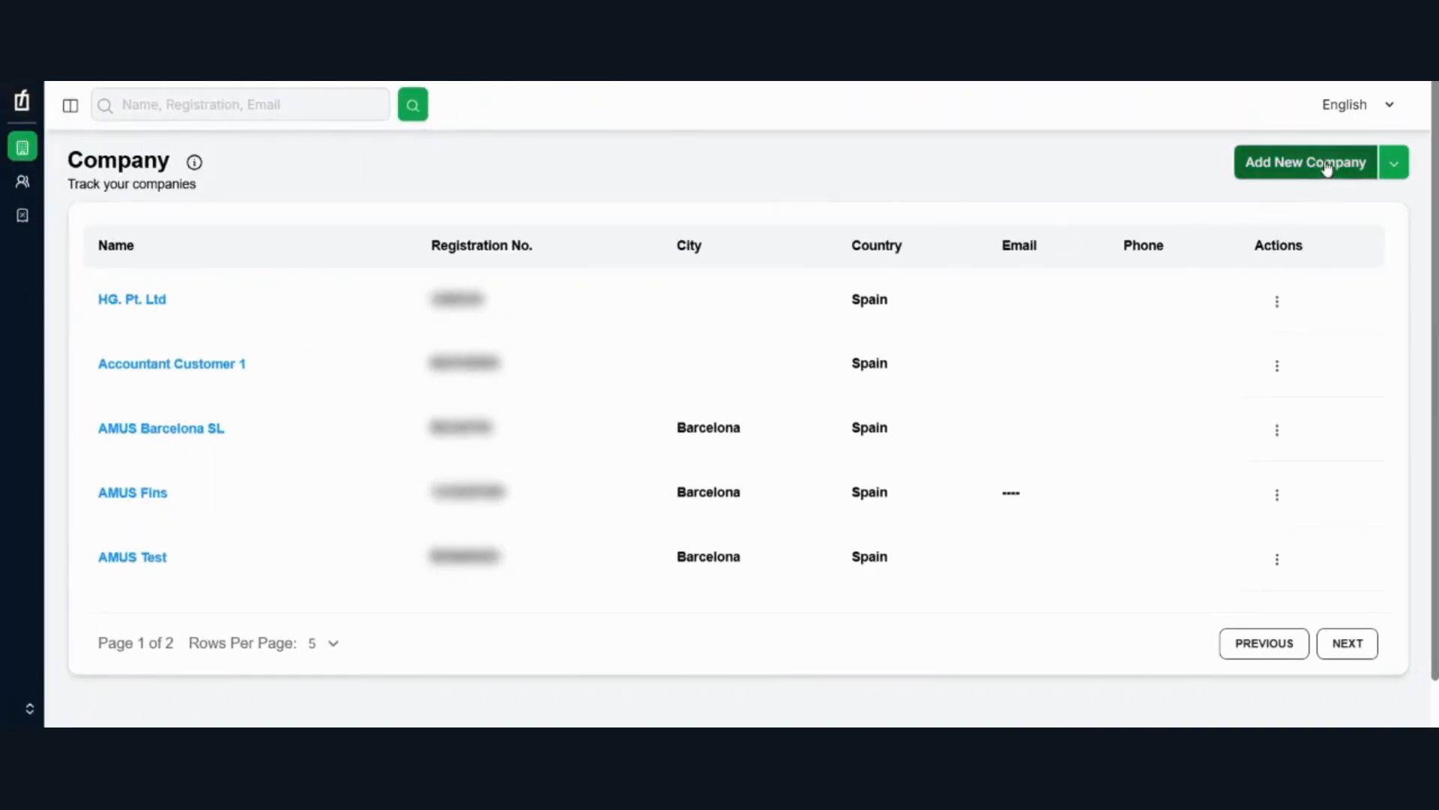
click(1393, 166)
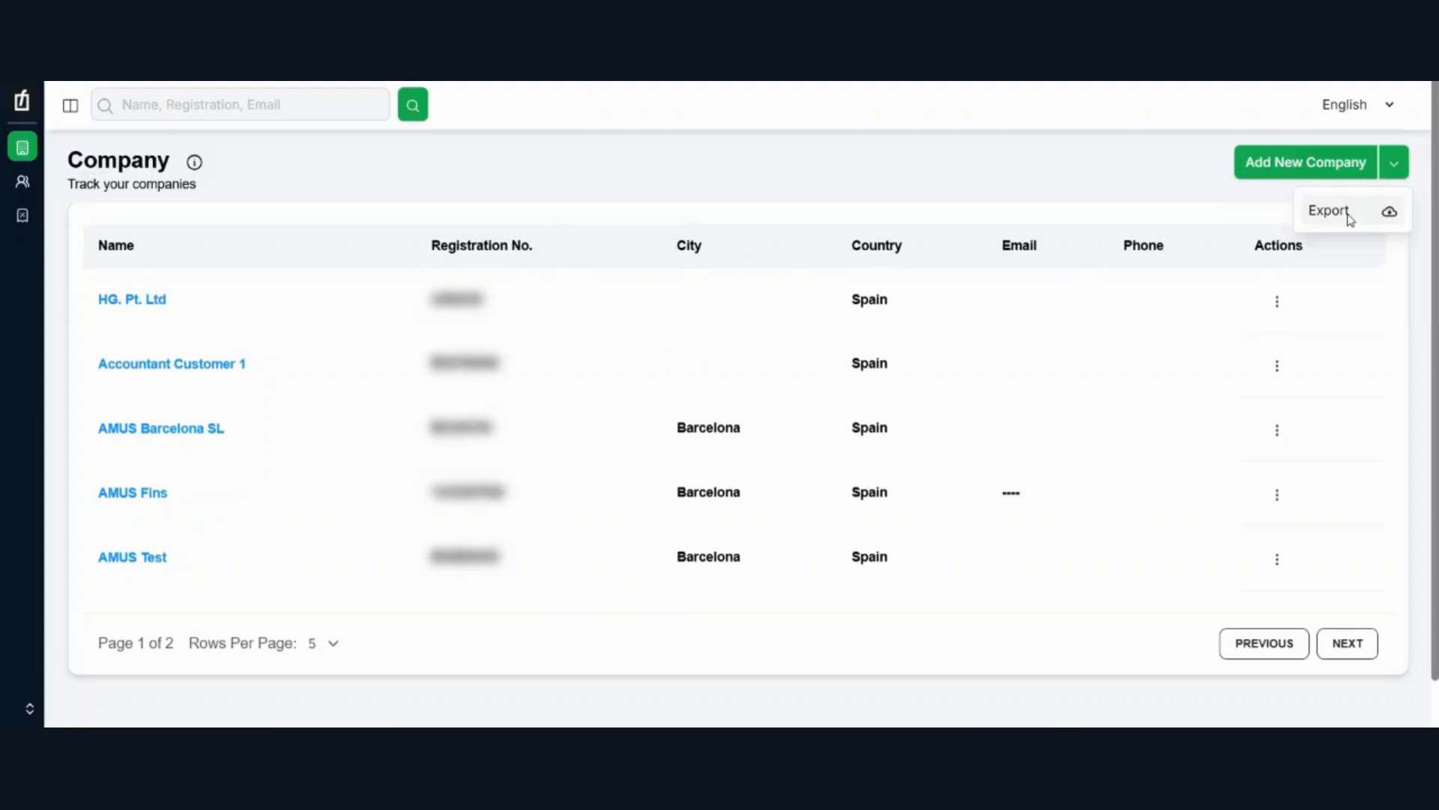
click(1297, 166)
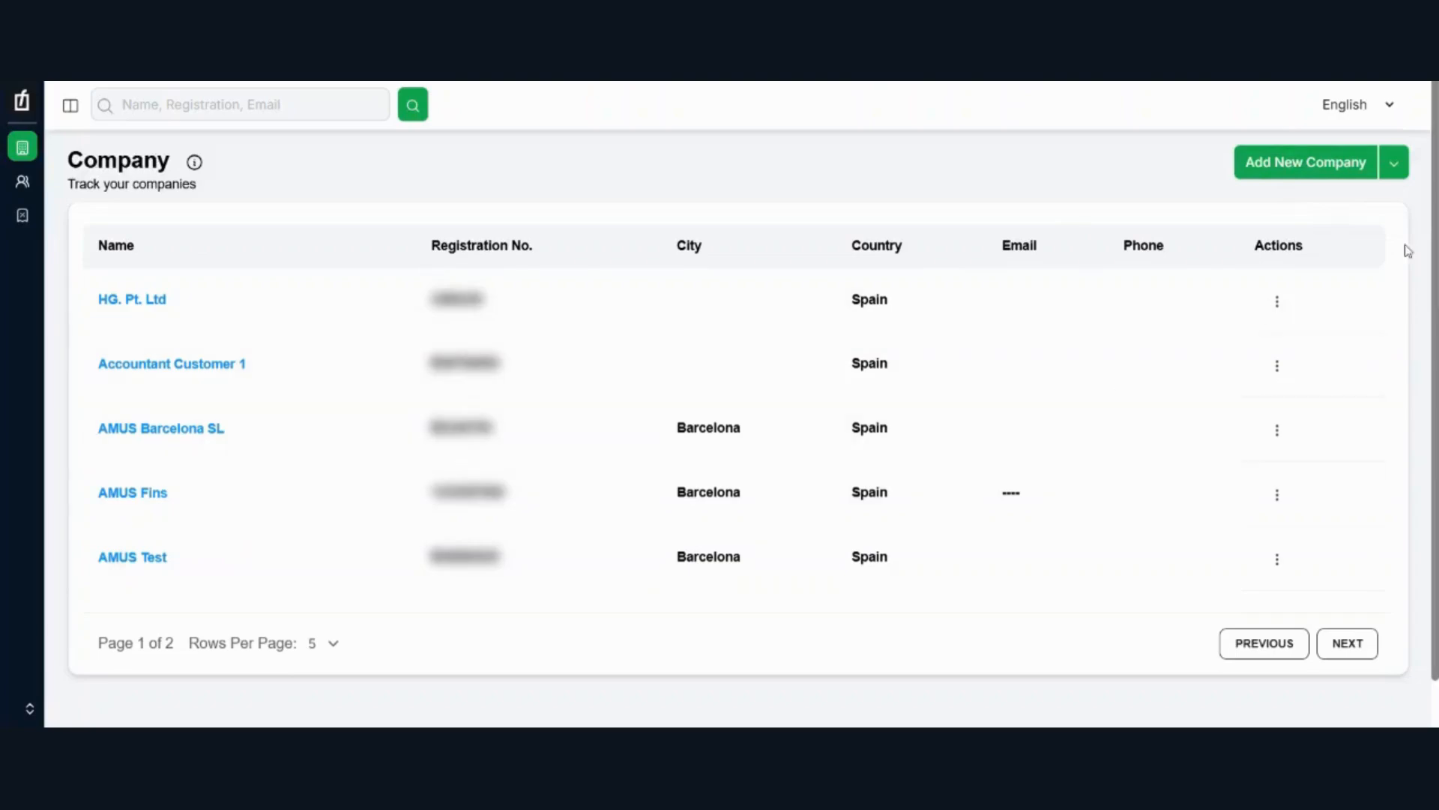
Step: Open a blank new company form and review its fields, including Base Currency and email
click(1310, 170)
drag(1091, 196, 1083, 138)
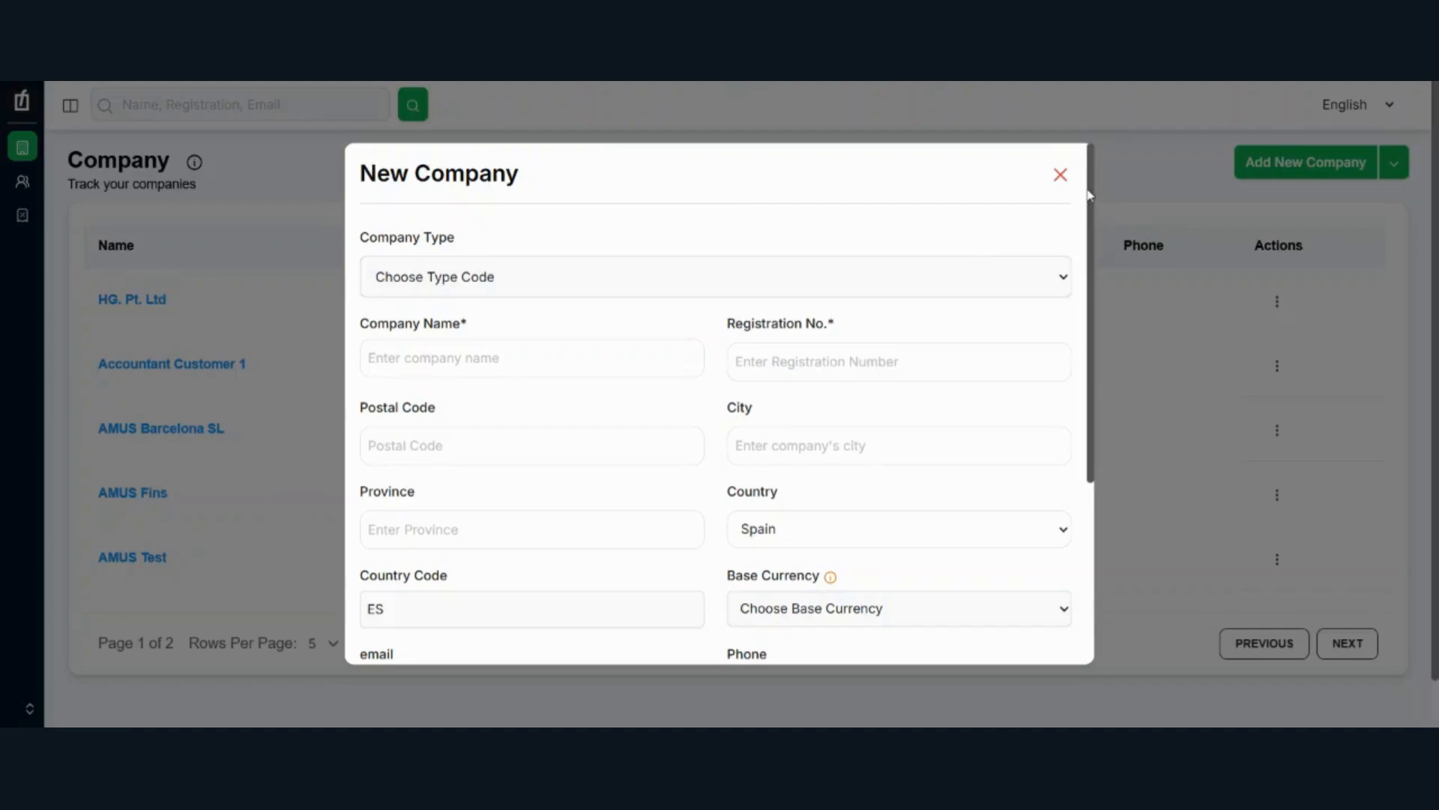
drag(1094, 186, 1075, 373)
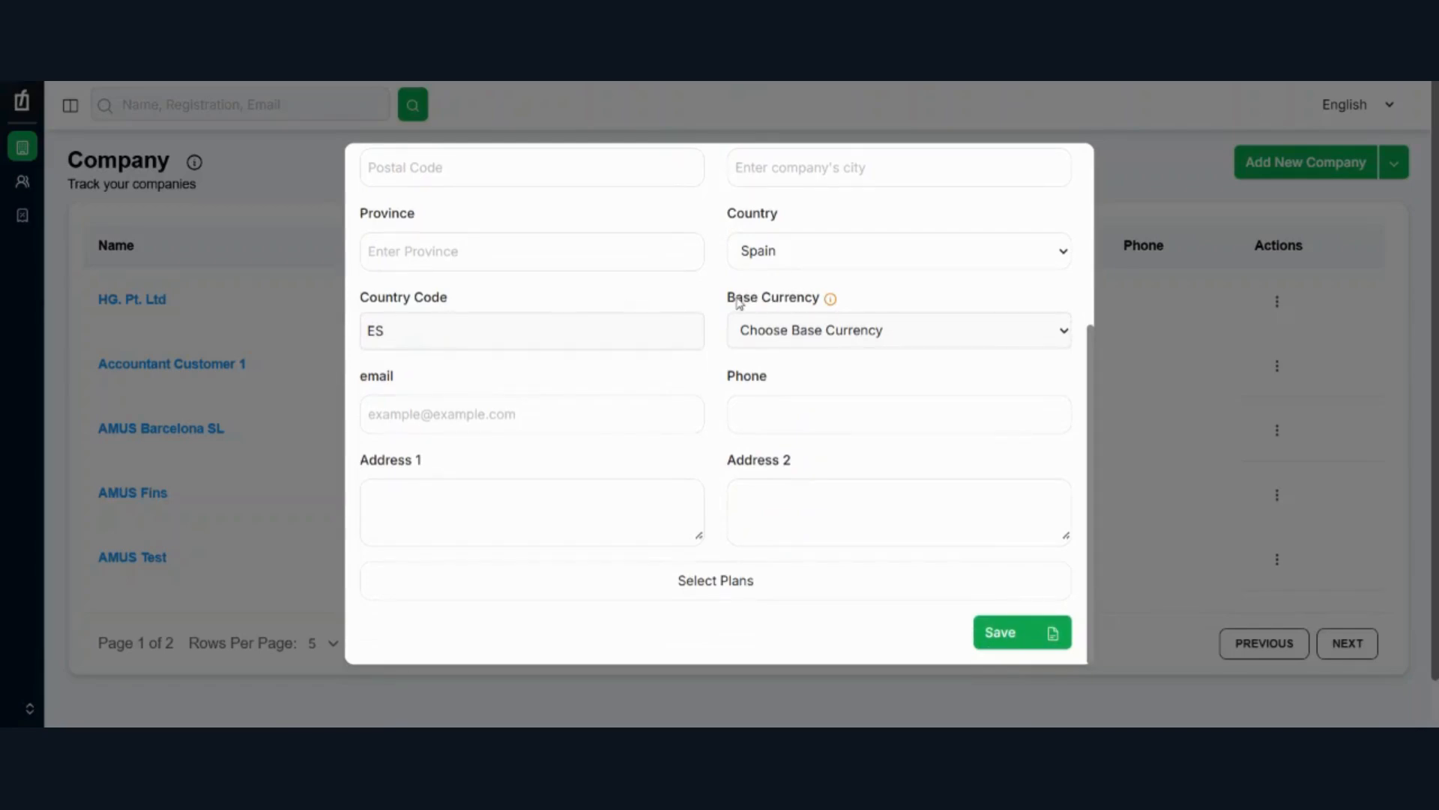
drag(729, 300, 814, 301)
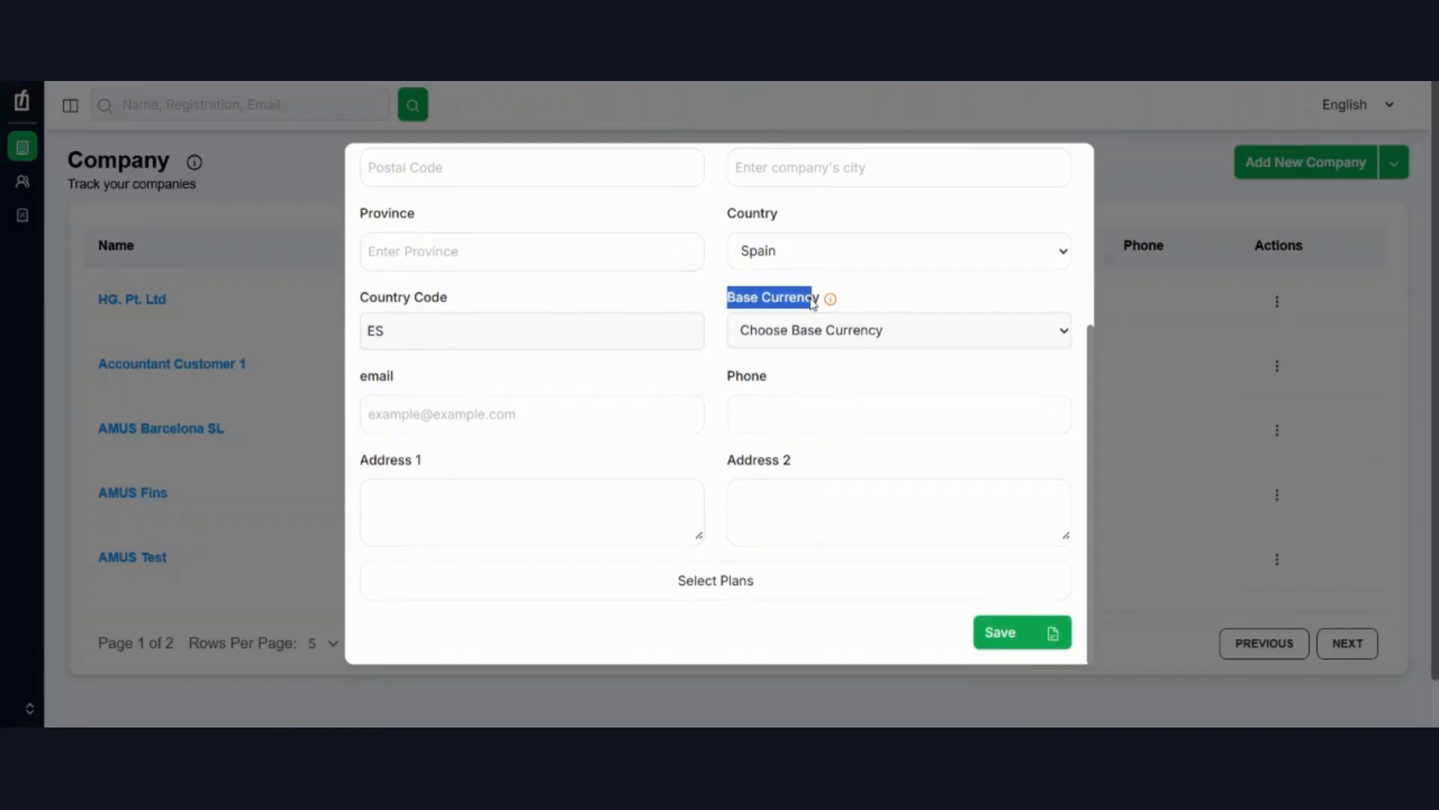
click(420, 384)
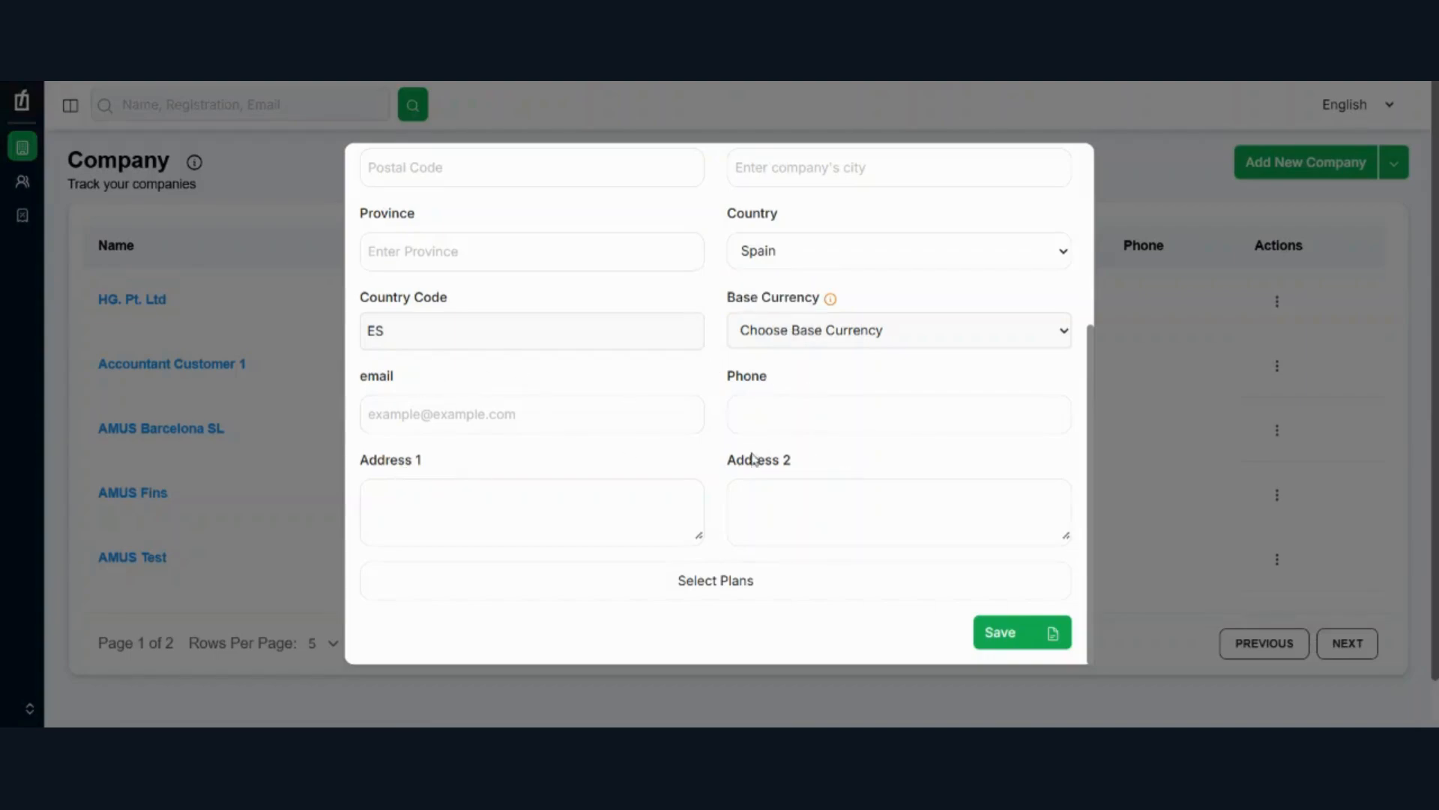
Step: View the subscription plans available for the new company and close the plan overview
click(699, 583)
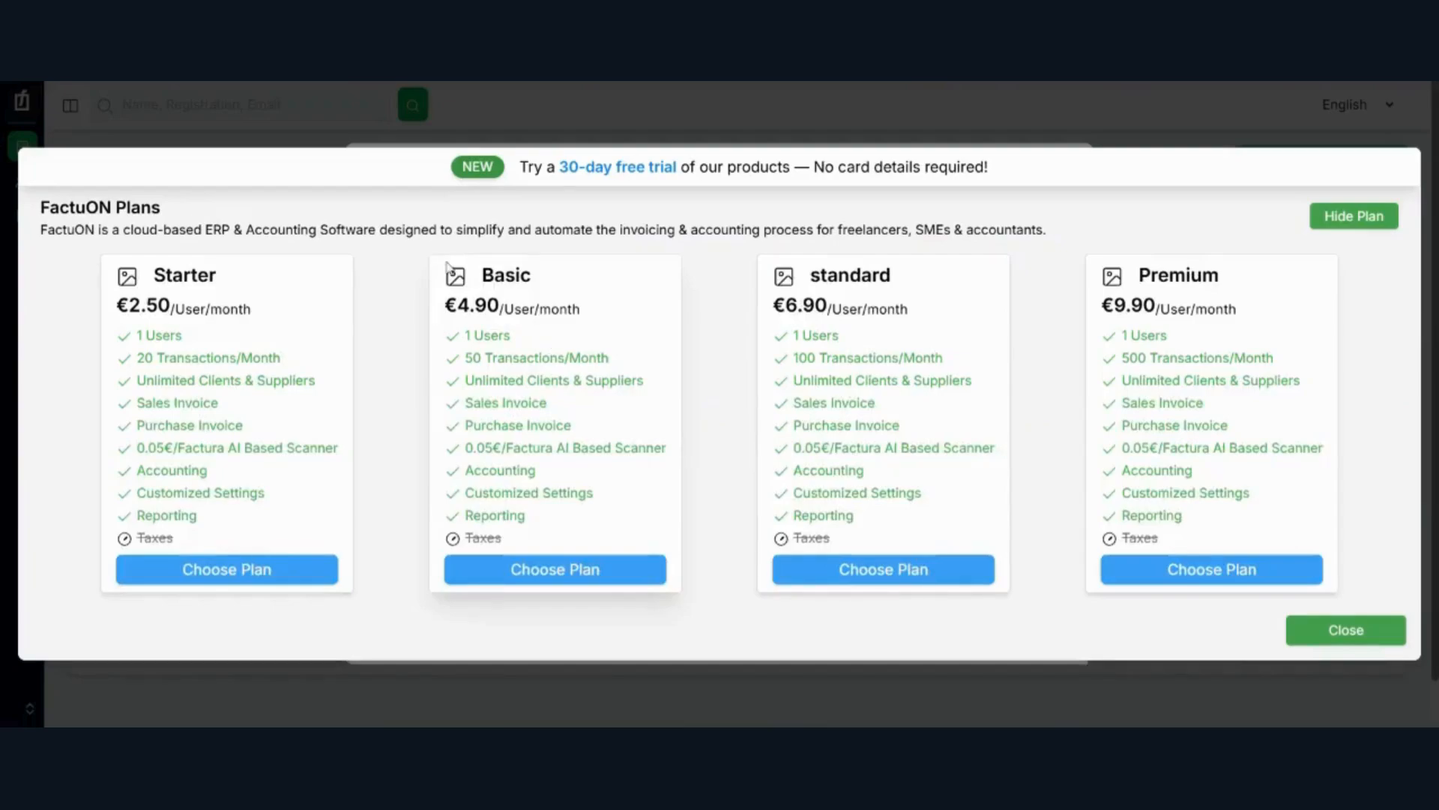
drag(520, 166, 733, 168)
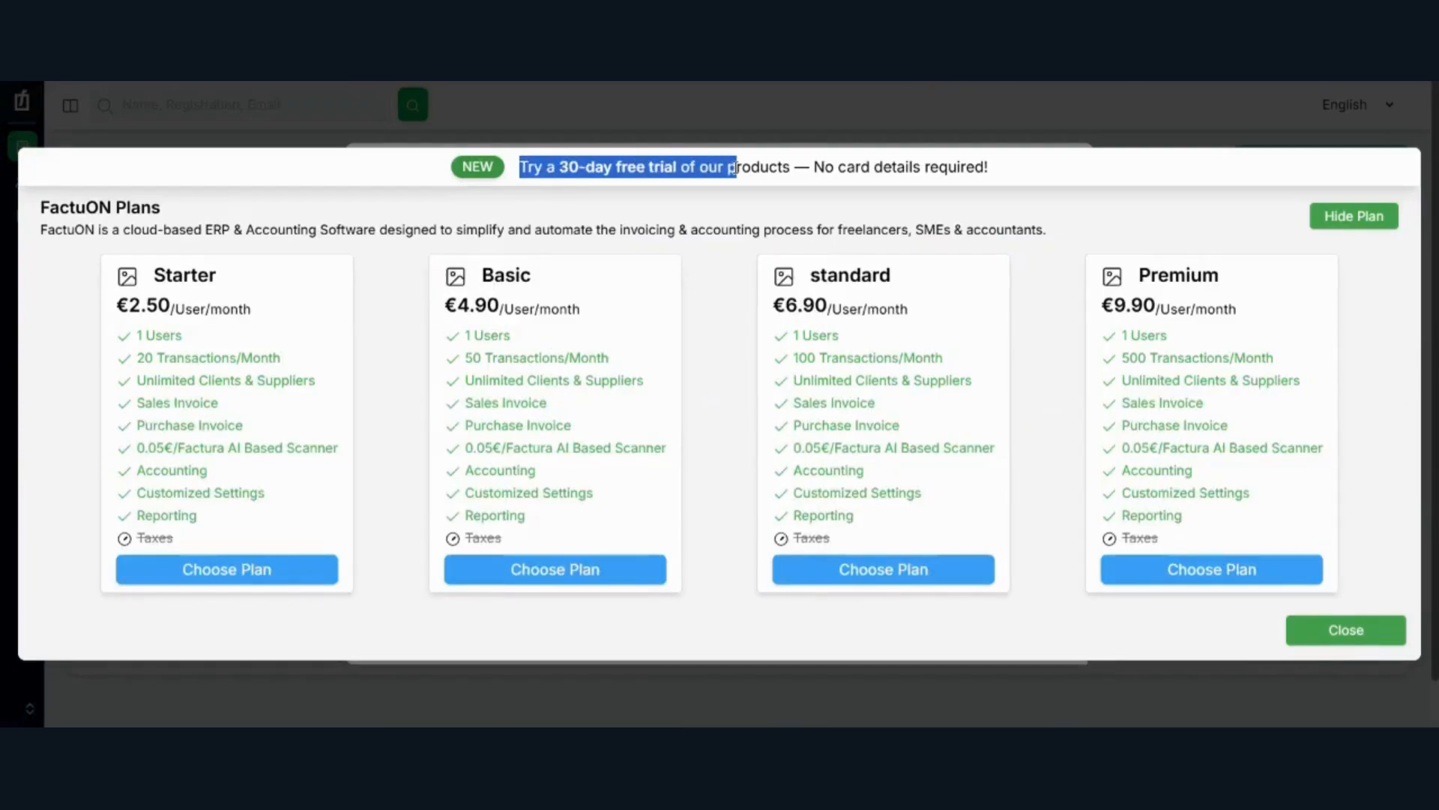
click(894, 164)
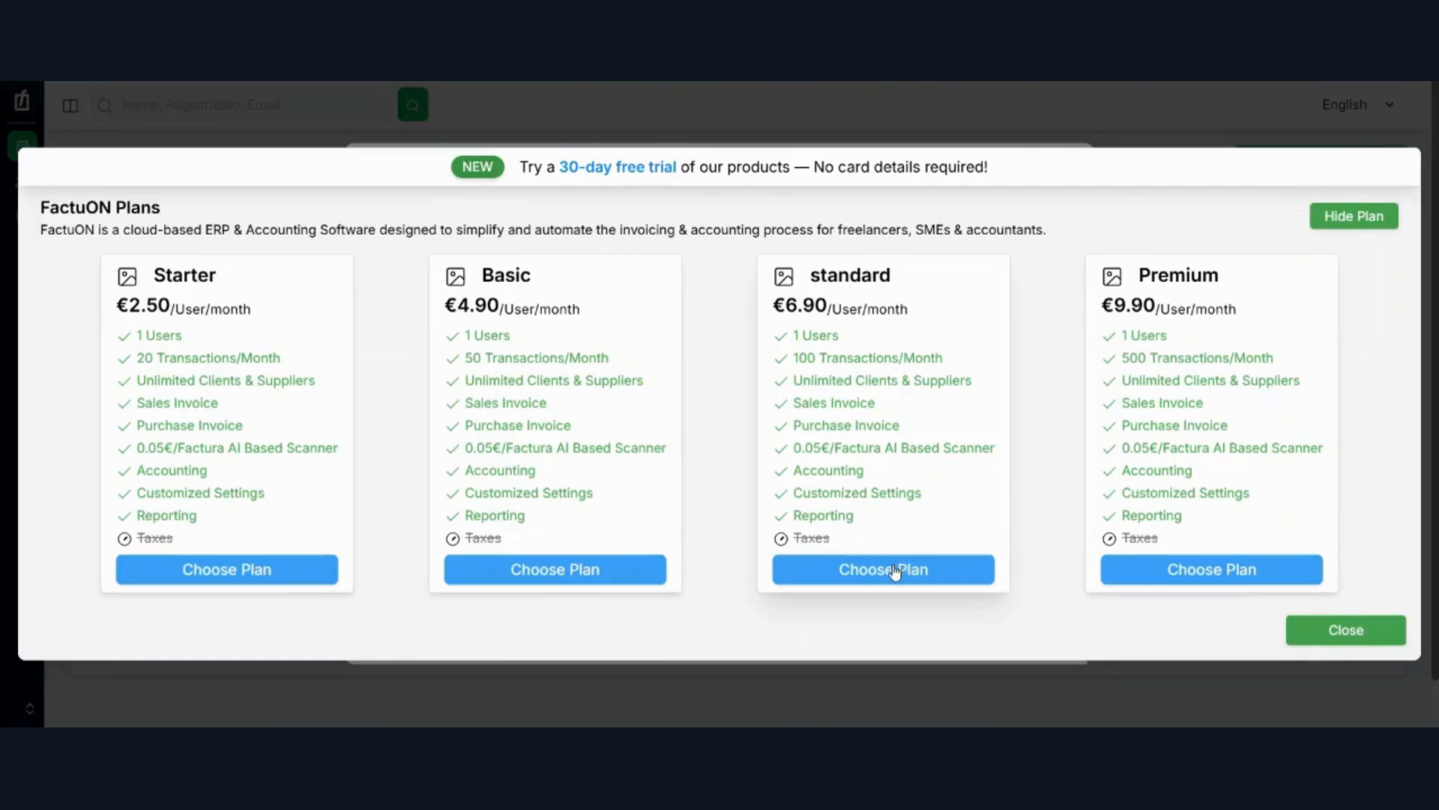
click(1345, 632)
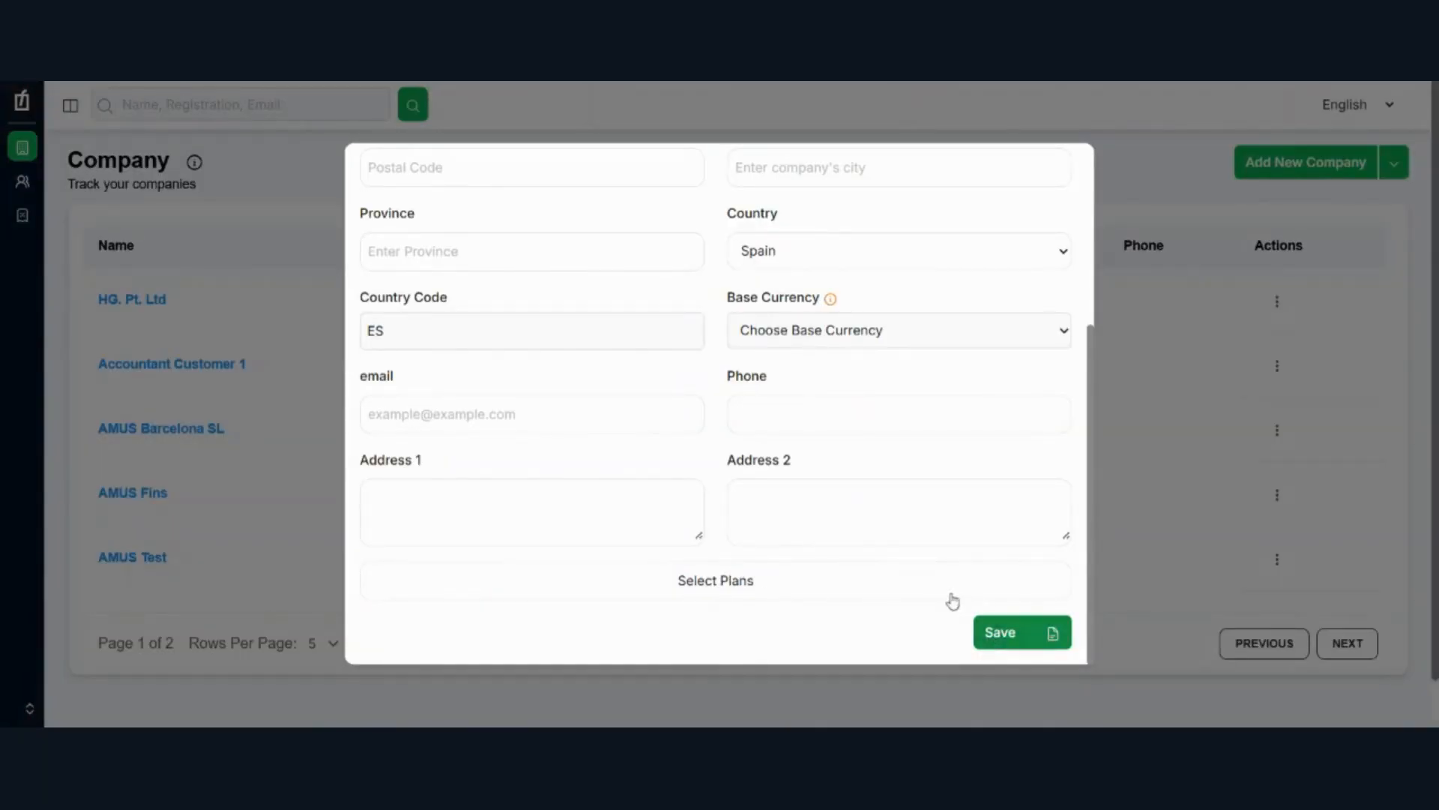
Step: Choose the Basic plan for the new company and return to the company form
click(934, 598)
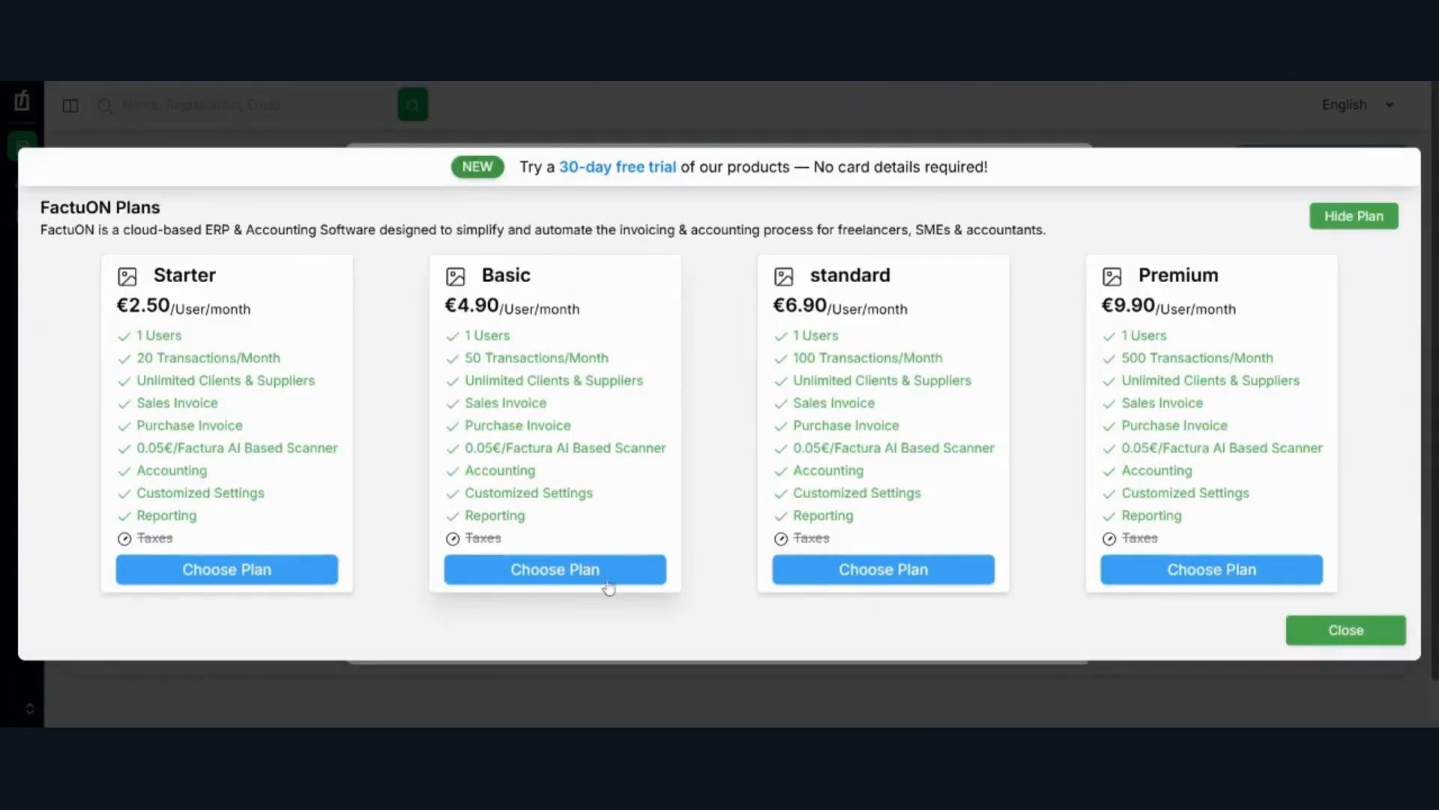
click(629, 577)
click(1346, 639)
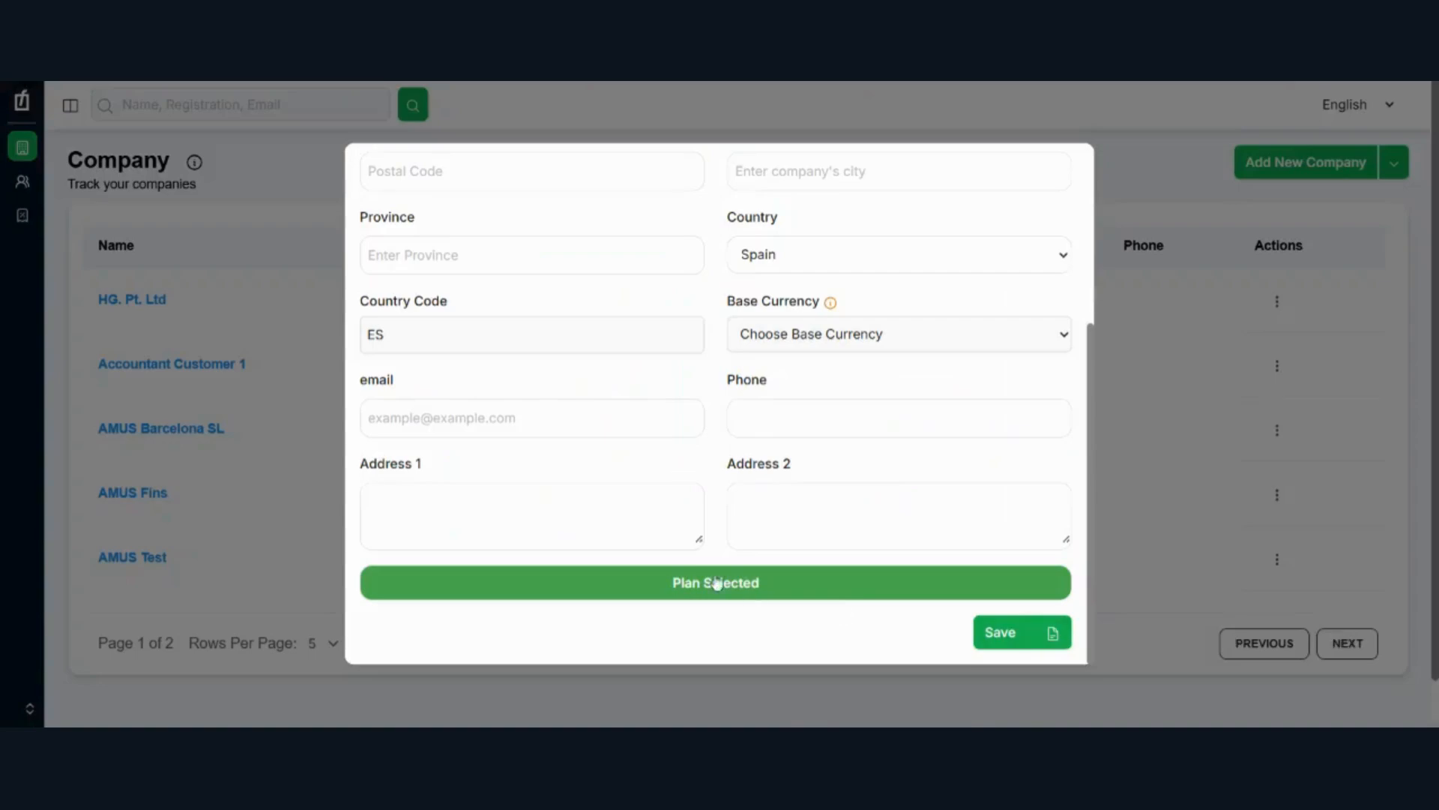
Step: Check the available Company Type options, and close the new company form without saving
drag(1087, 379, 1087, 443)
drag(1091, 366, 1097, 152)
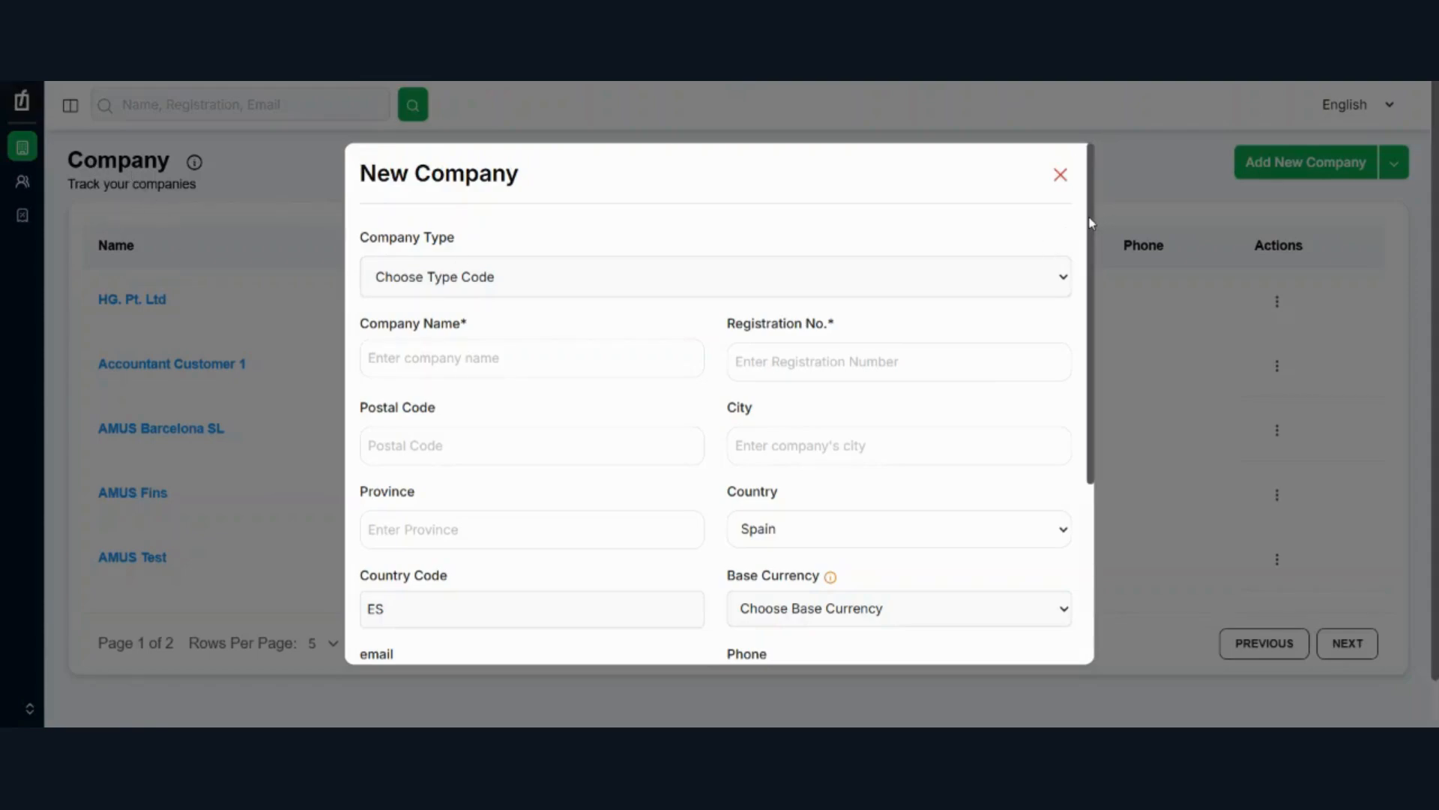
click(415, 284)
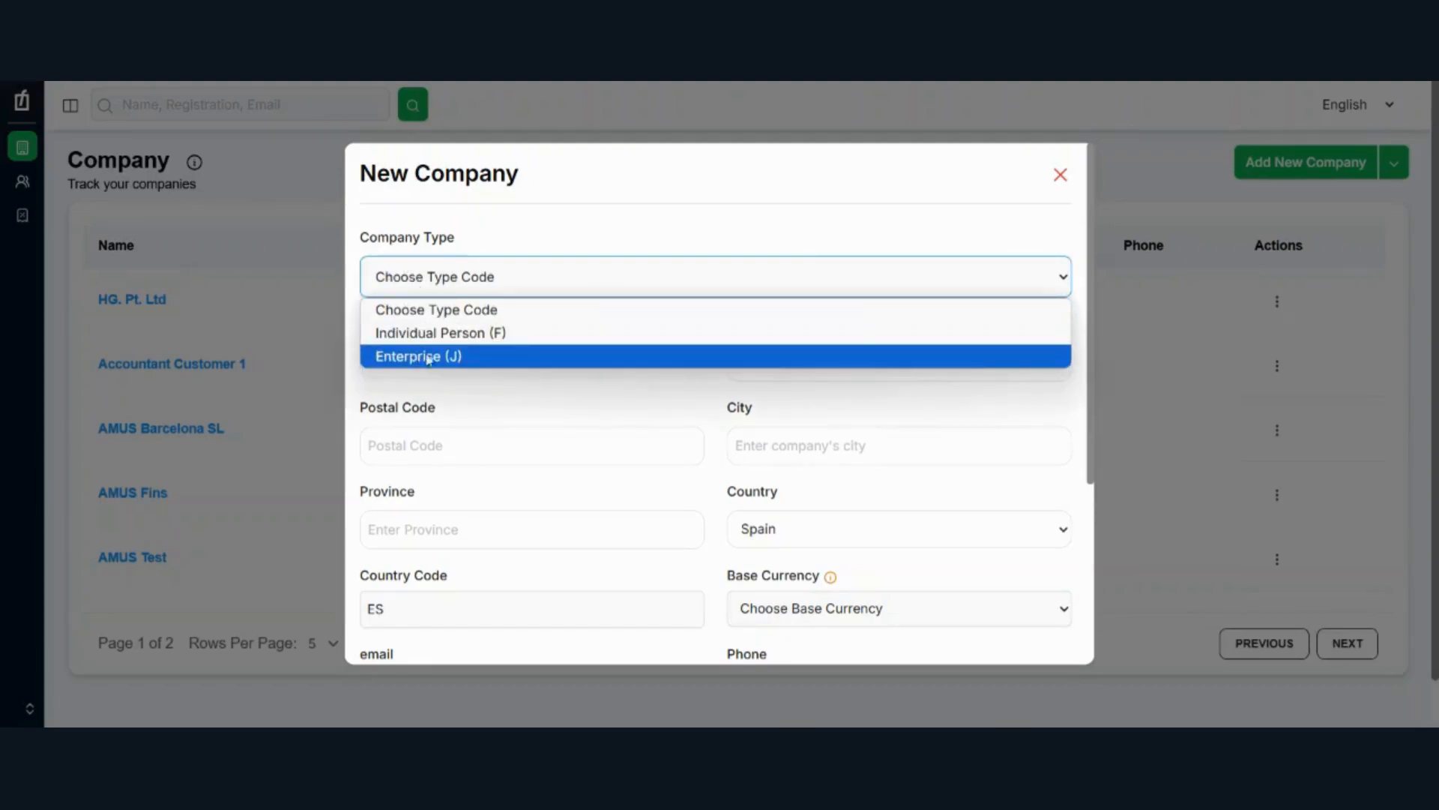
click(552, 226)
drag(364, 238, 533, 230)
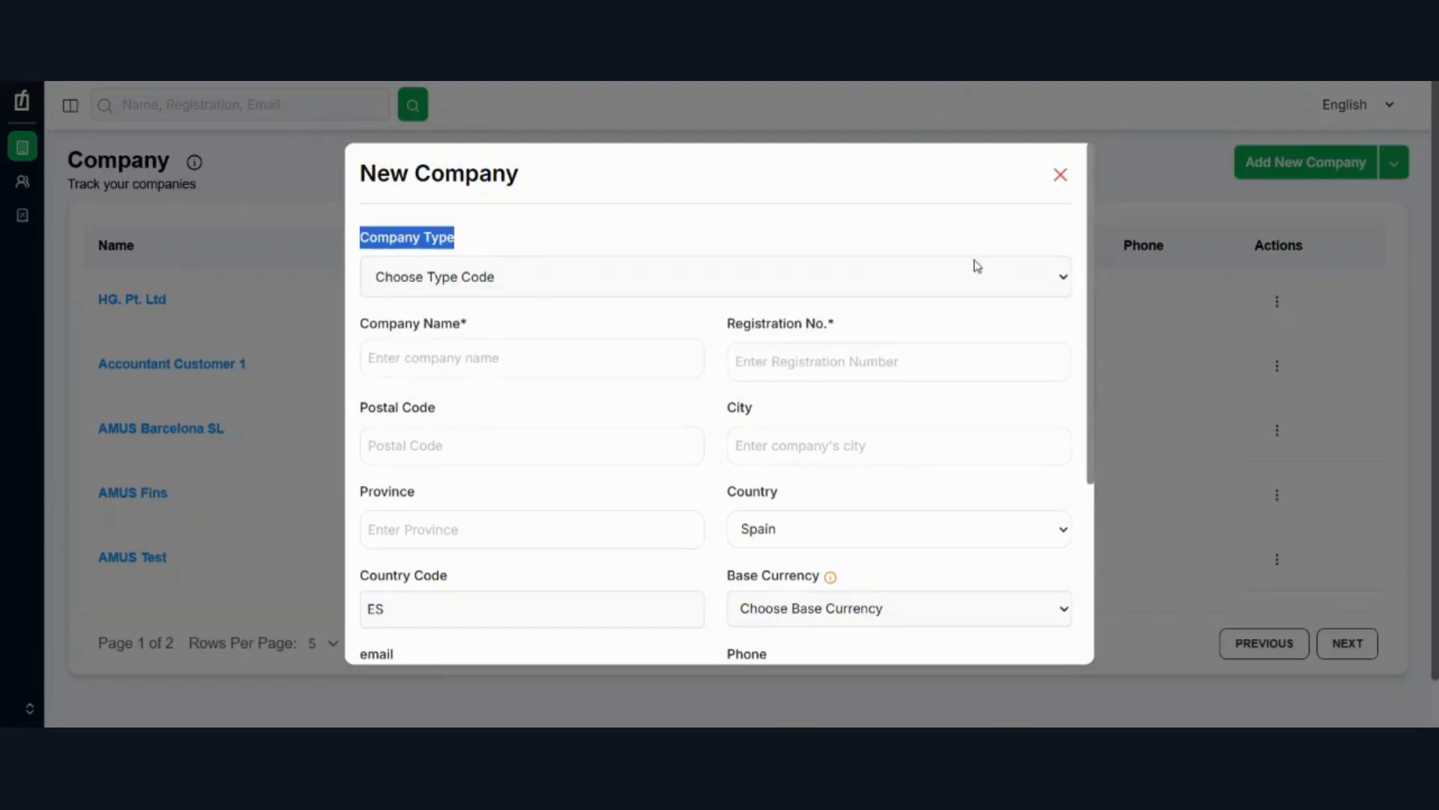
click(938, 218)
drag(1094, 195, 1079, 90)
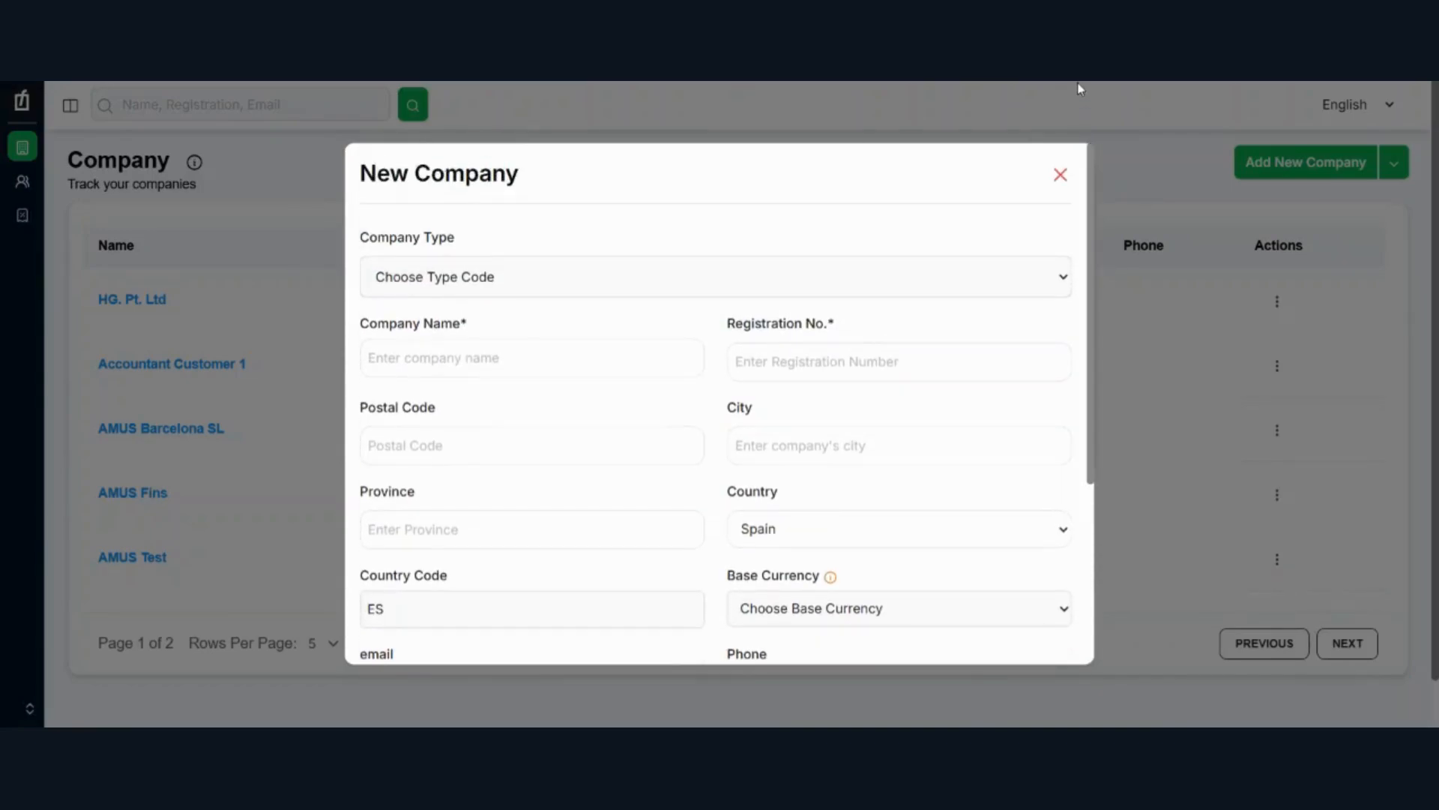
click(1061, 179)
Step: Open the form for adding a user to HG. Pt. Ltd and review its fields down to the verification types
click(1277, 301)
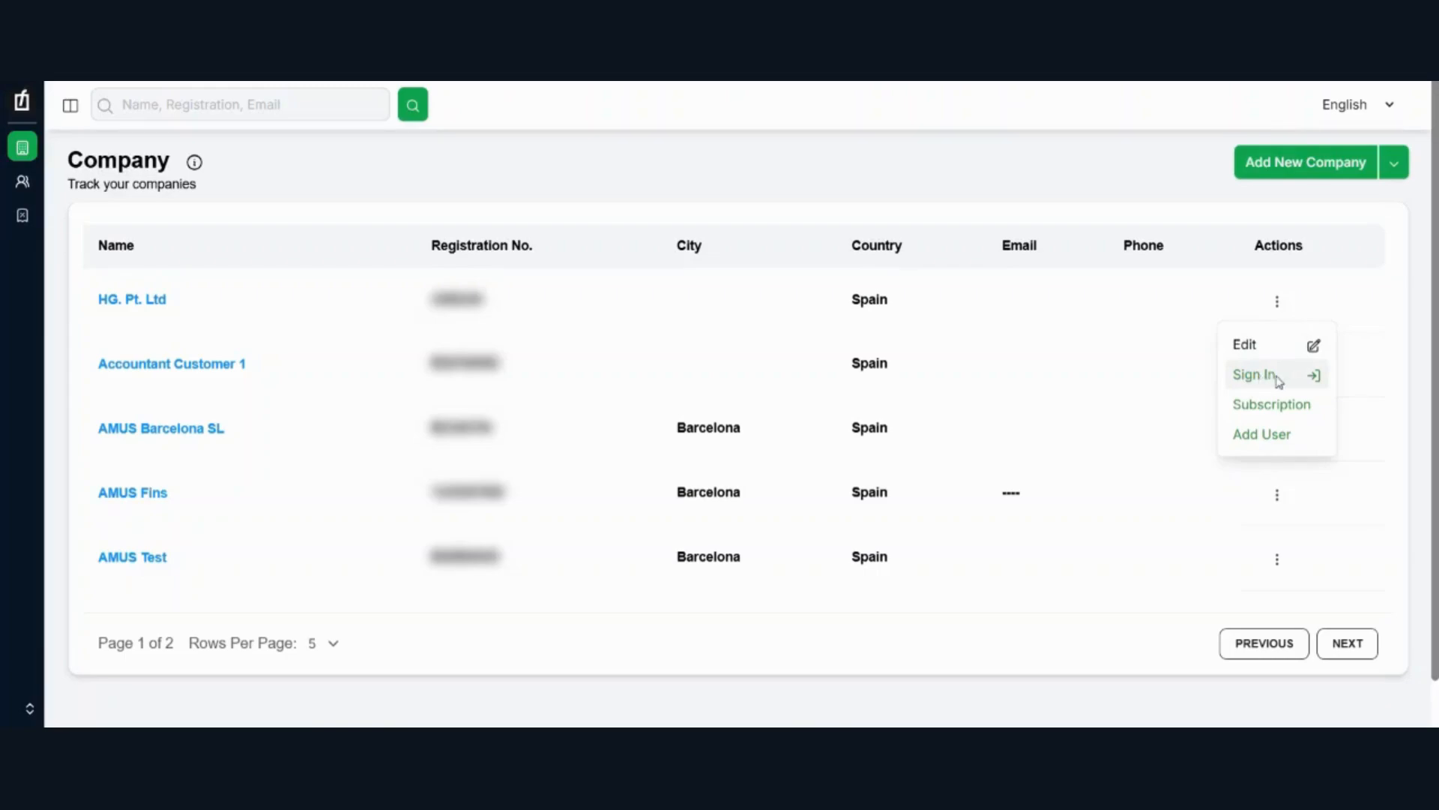
click(1266, 437)
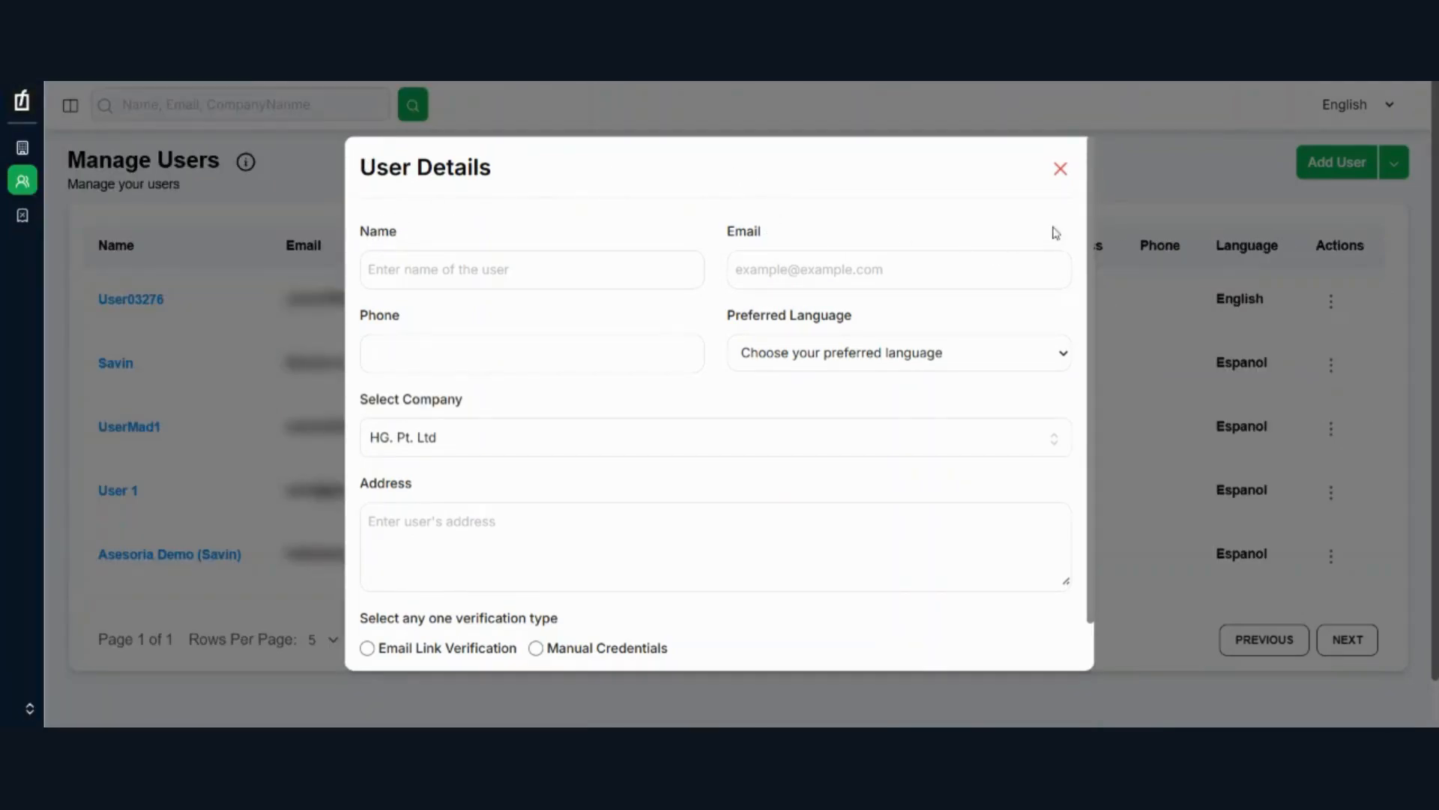
scroll(1013, 213, down, 1)
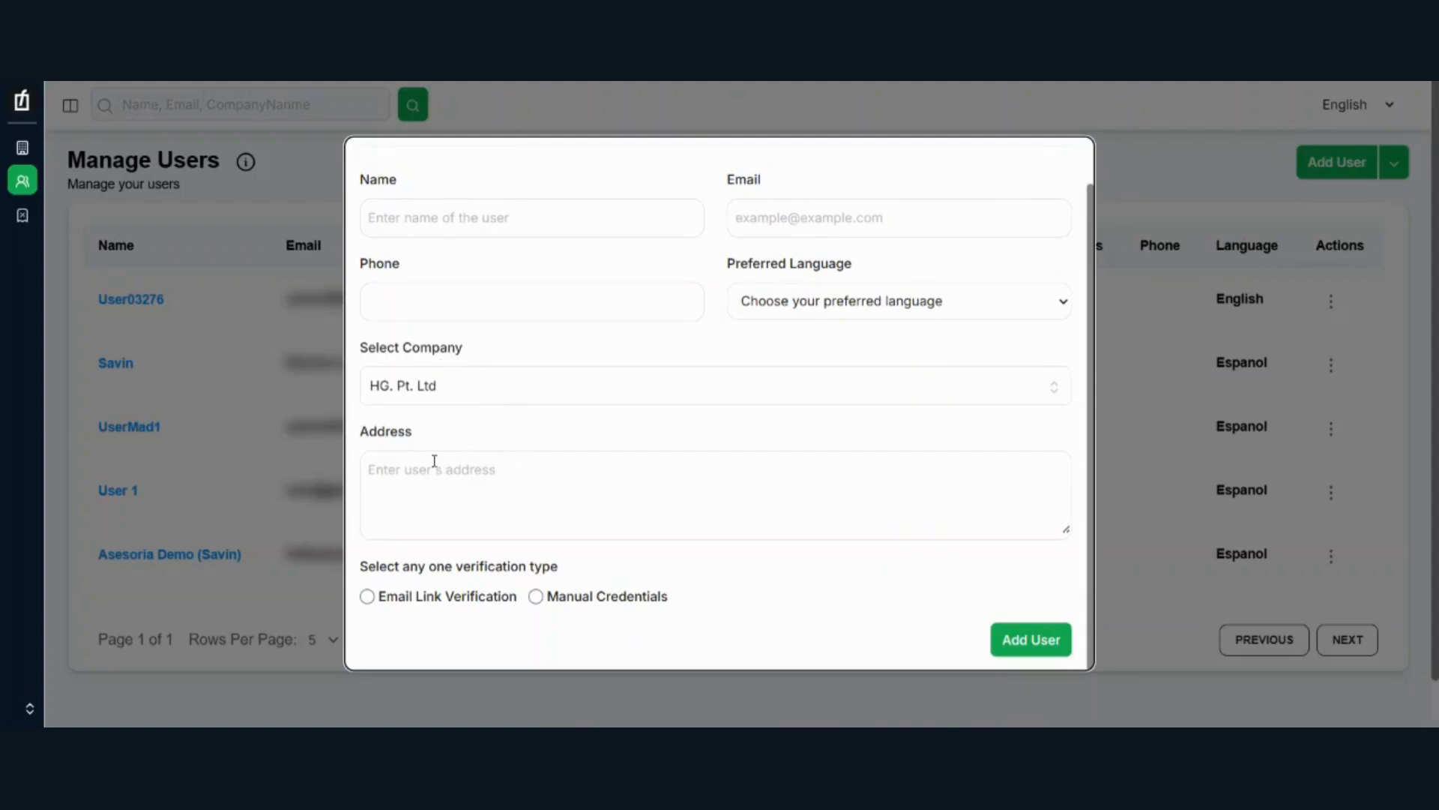
drag(356, 436, 408, 432)
click(409, 568)
Step: Choose Email Link Verification for the new user and read its account activation note
click(369, 597)
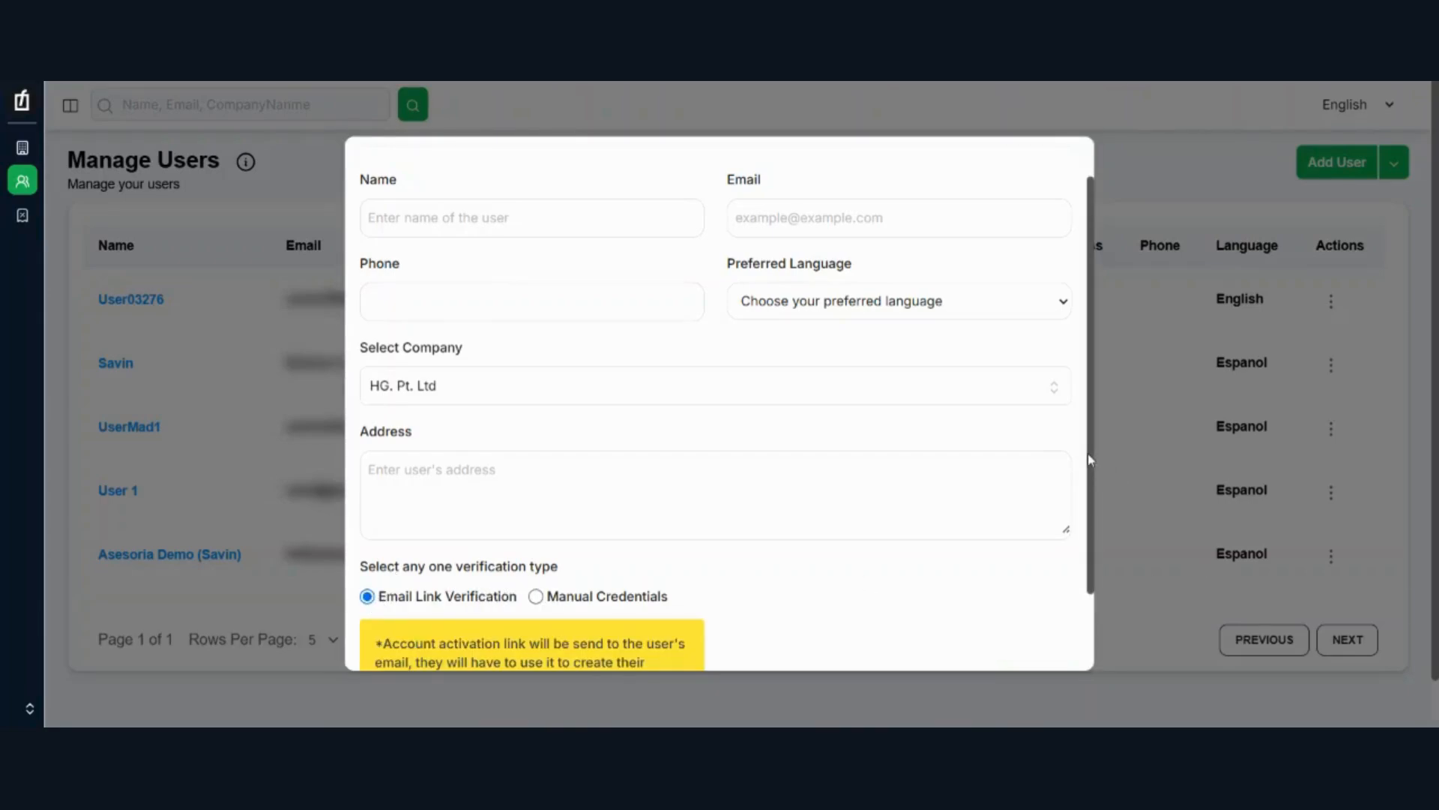
drag(1093, 460, 1080, 581)
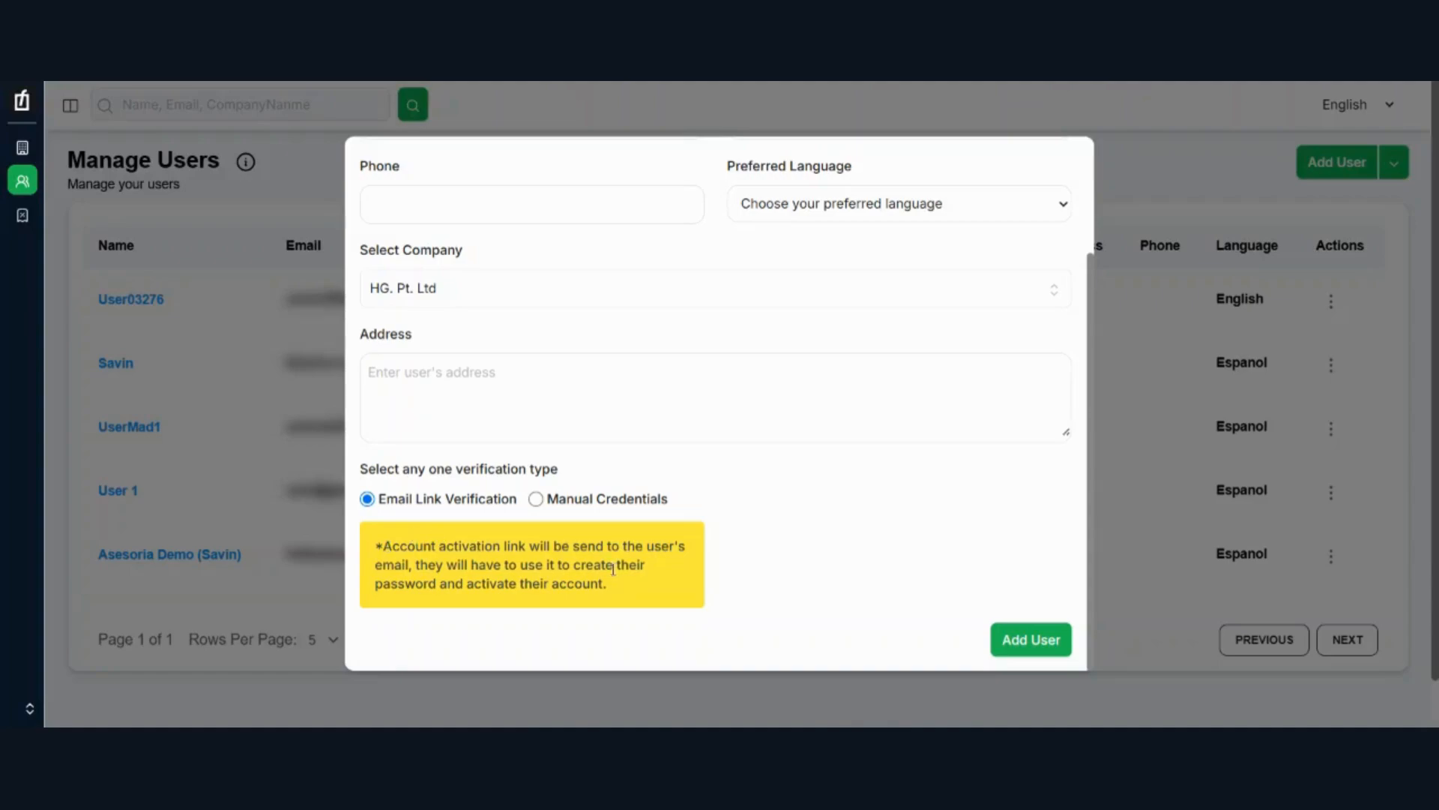
drag(615, 589, 383, 545)
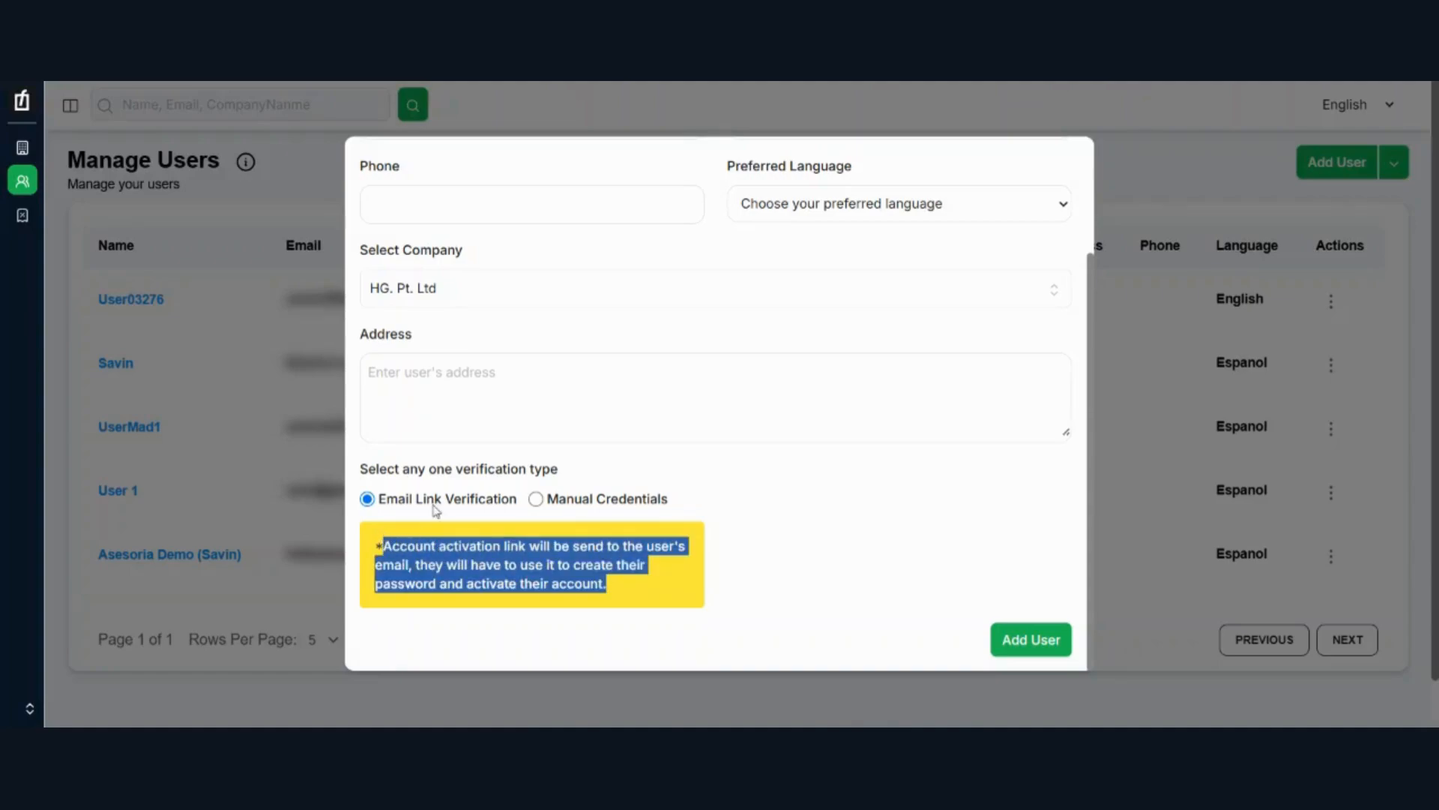
Step: Set the new user's verification type to Manual Credentials and extend the generated password in the Password field
click(536, 499)
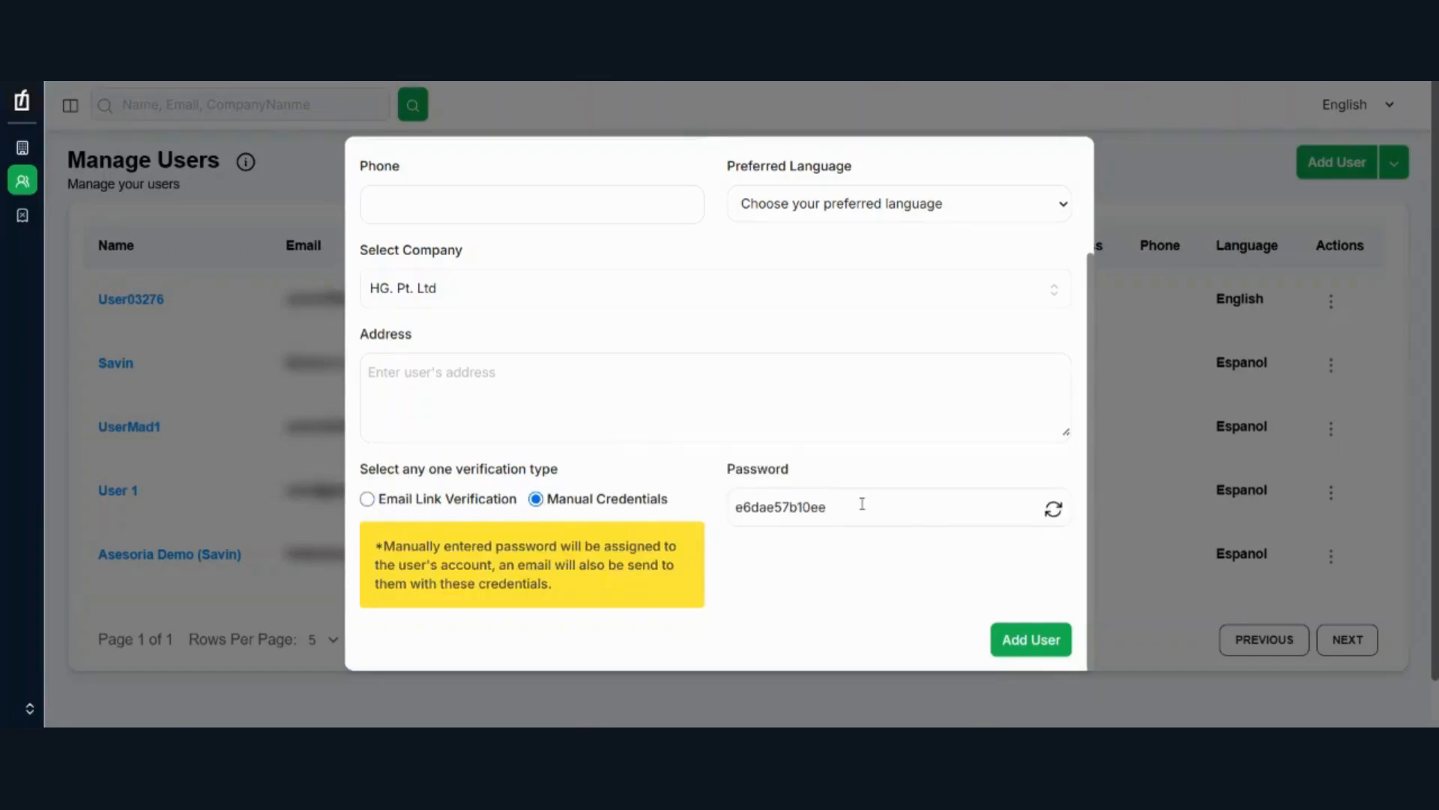
drag(1087, 262, 1069, 141)
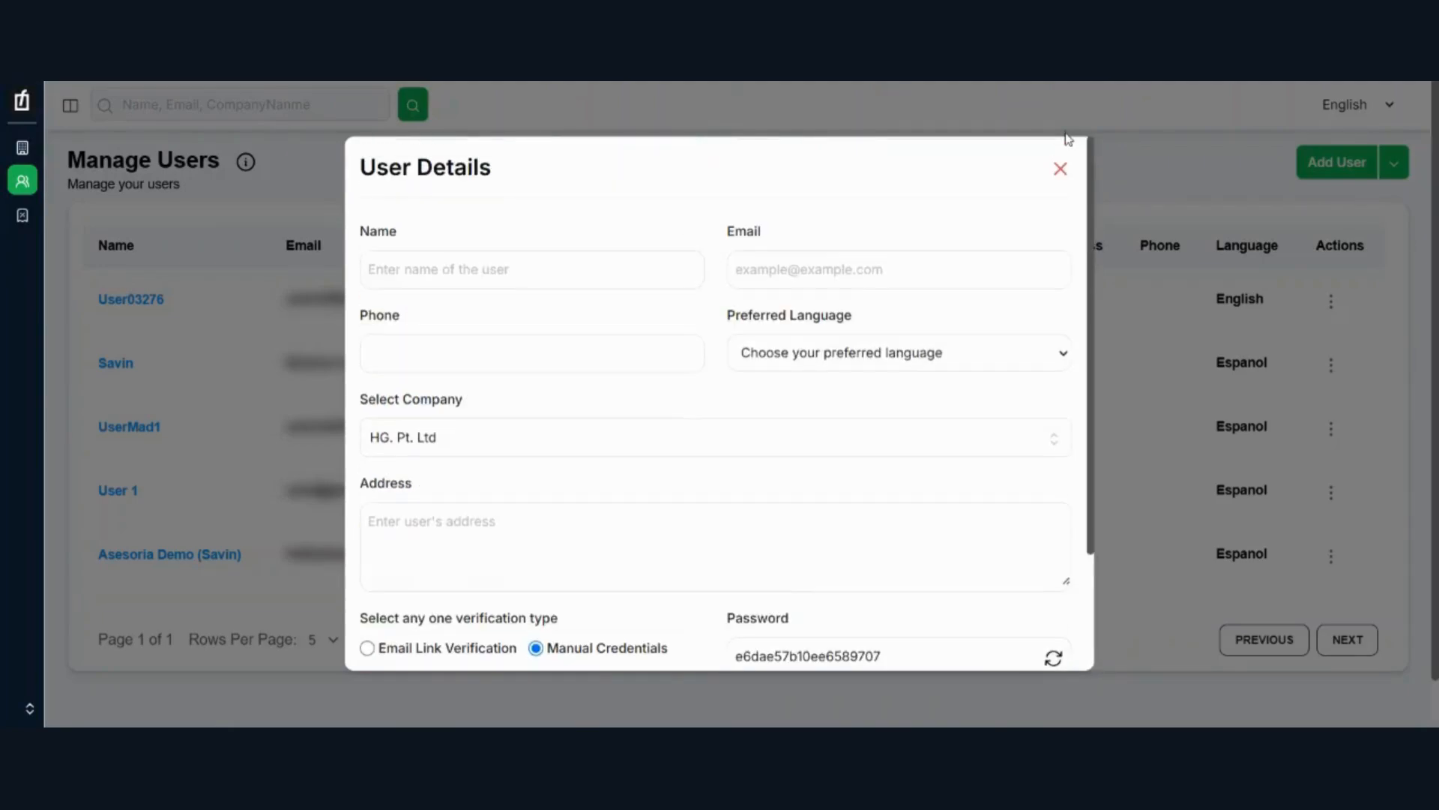
scroll(1035, 524, down, 3)
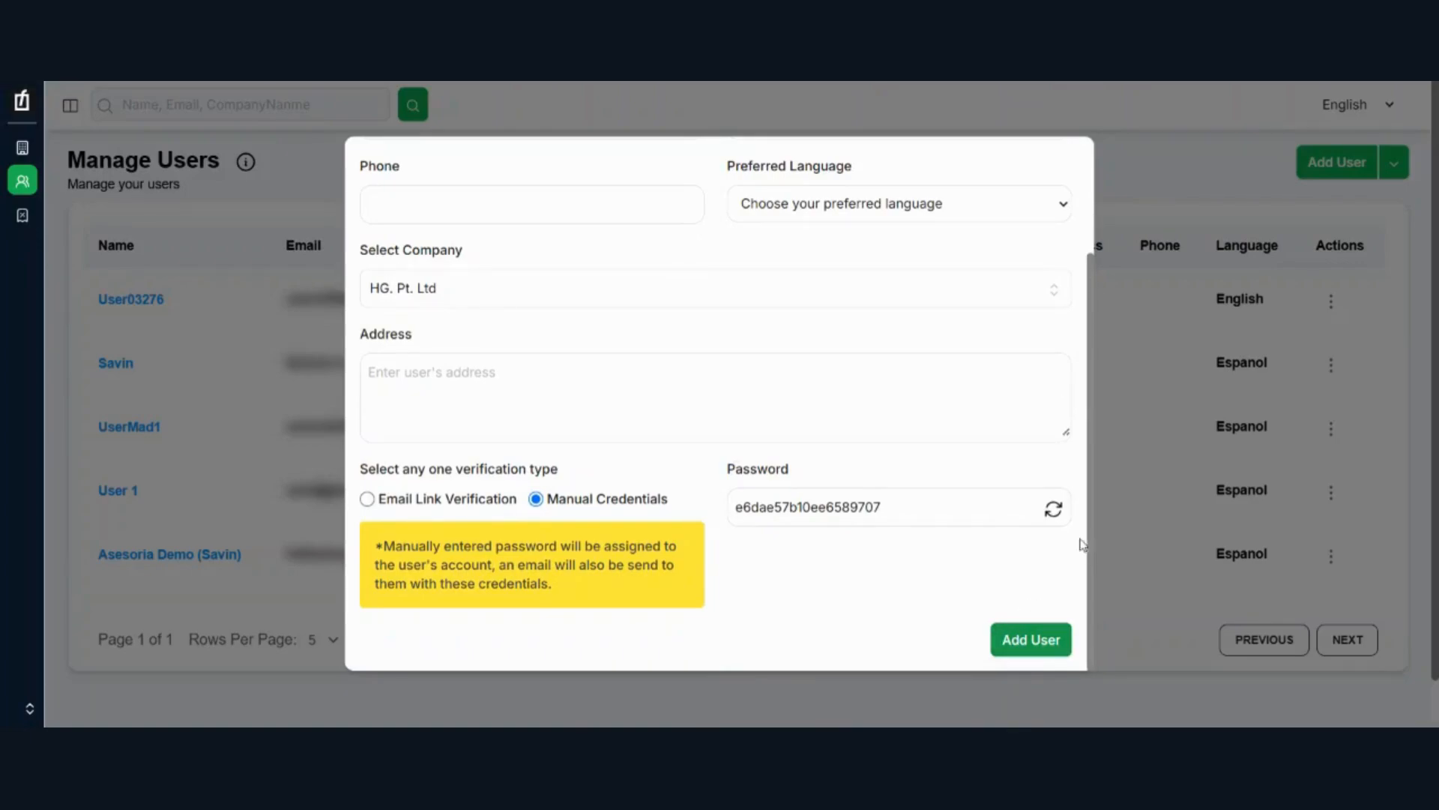
Step: Close the new user form without saving, and check the extra option offered for the user list
click(1155, 286)
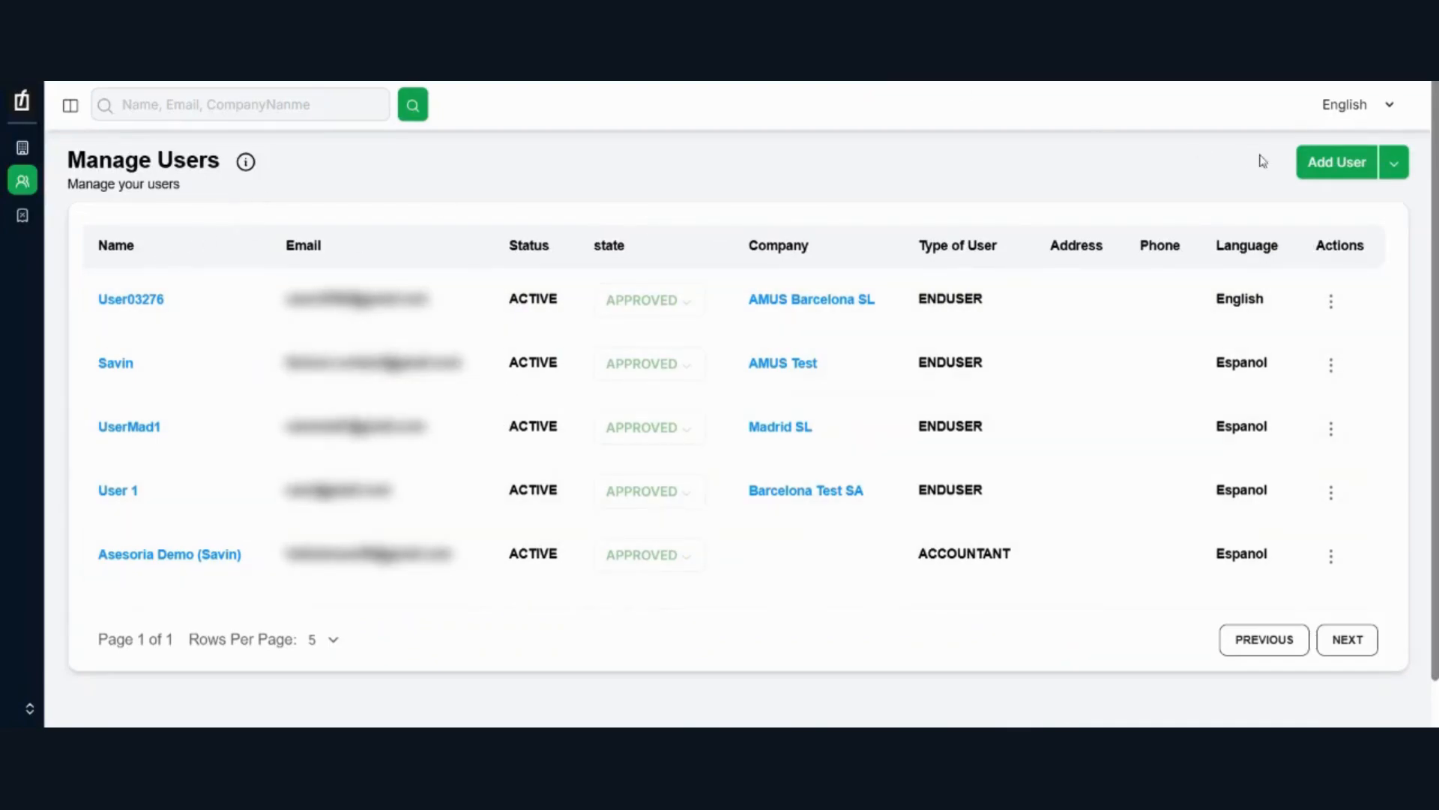
click(1404, 166)
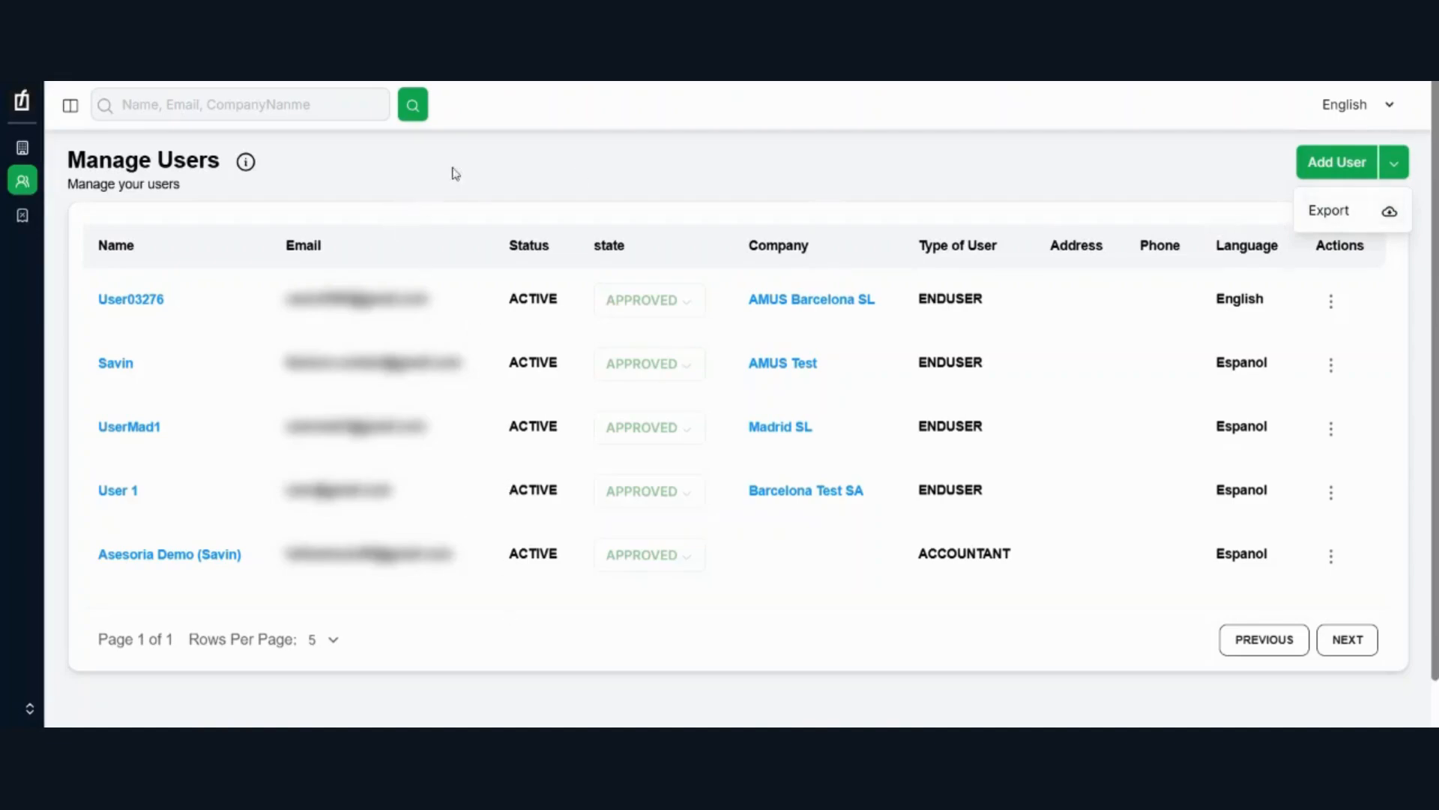
click(596, 174)
click(1393, 163)
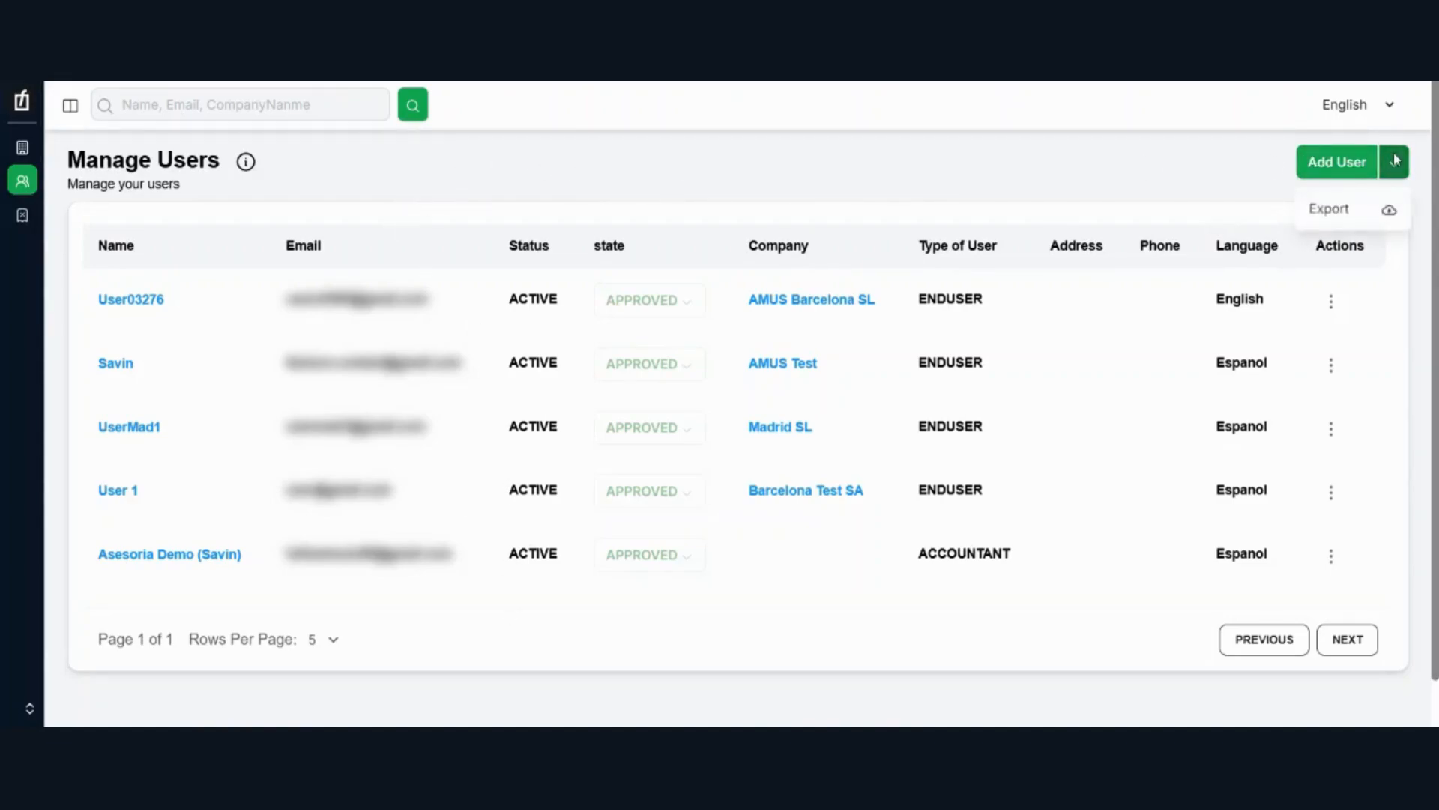
click(867, 182)
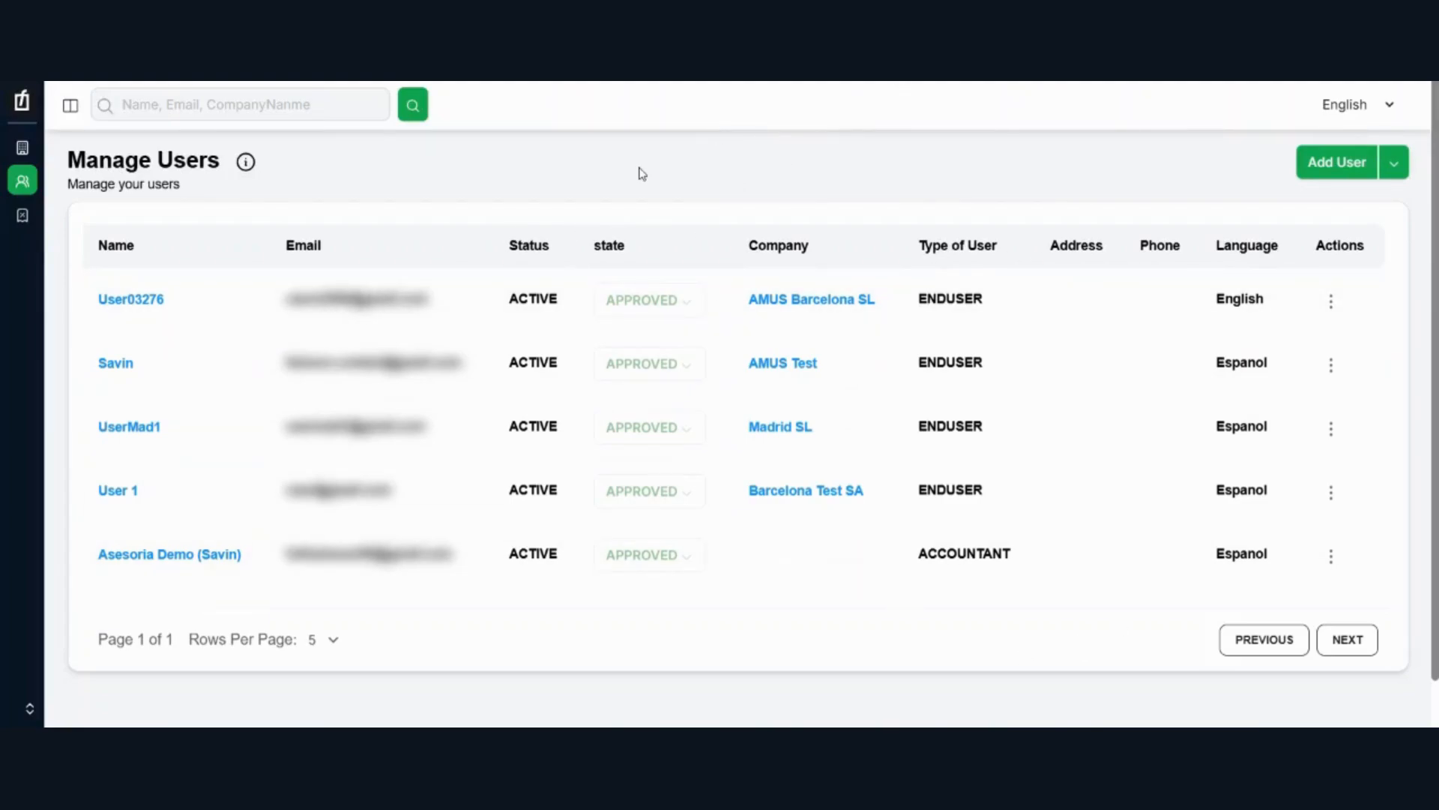
Step: Open Generate Tax Report and choose the company Barcelona Test SA with the IVA 303 report
mouse_move(4, 223)
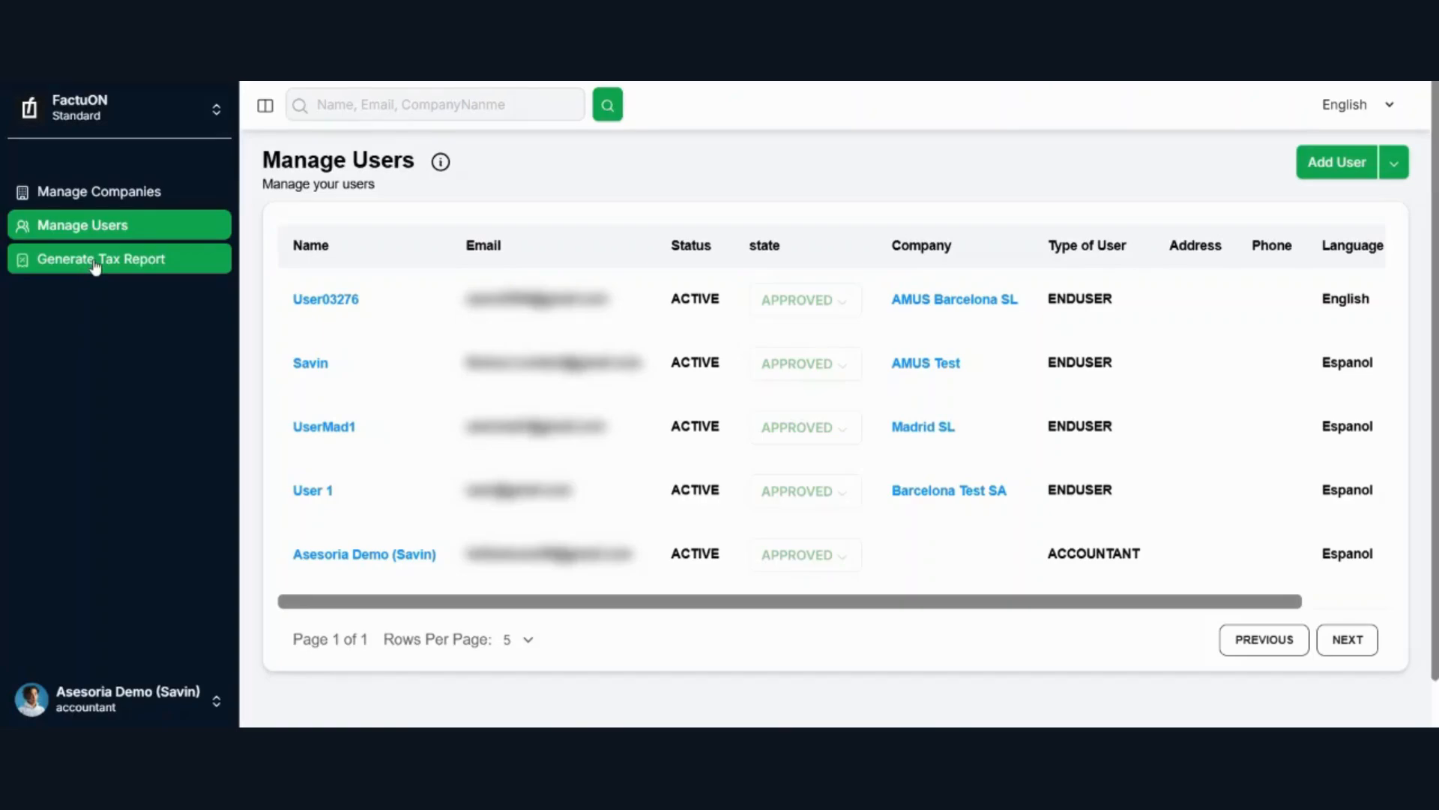
click(95, 264)
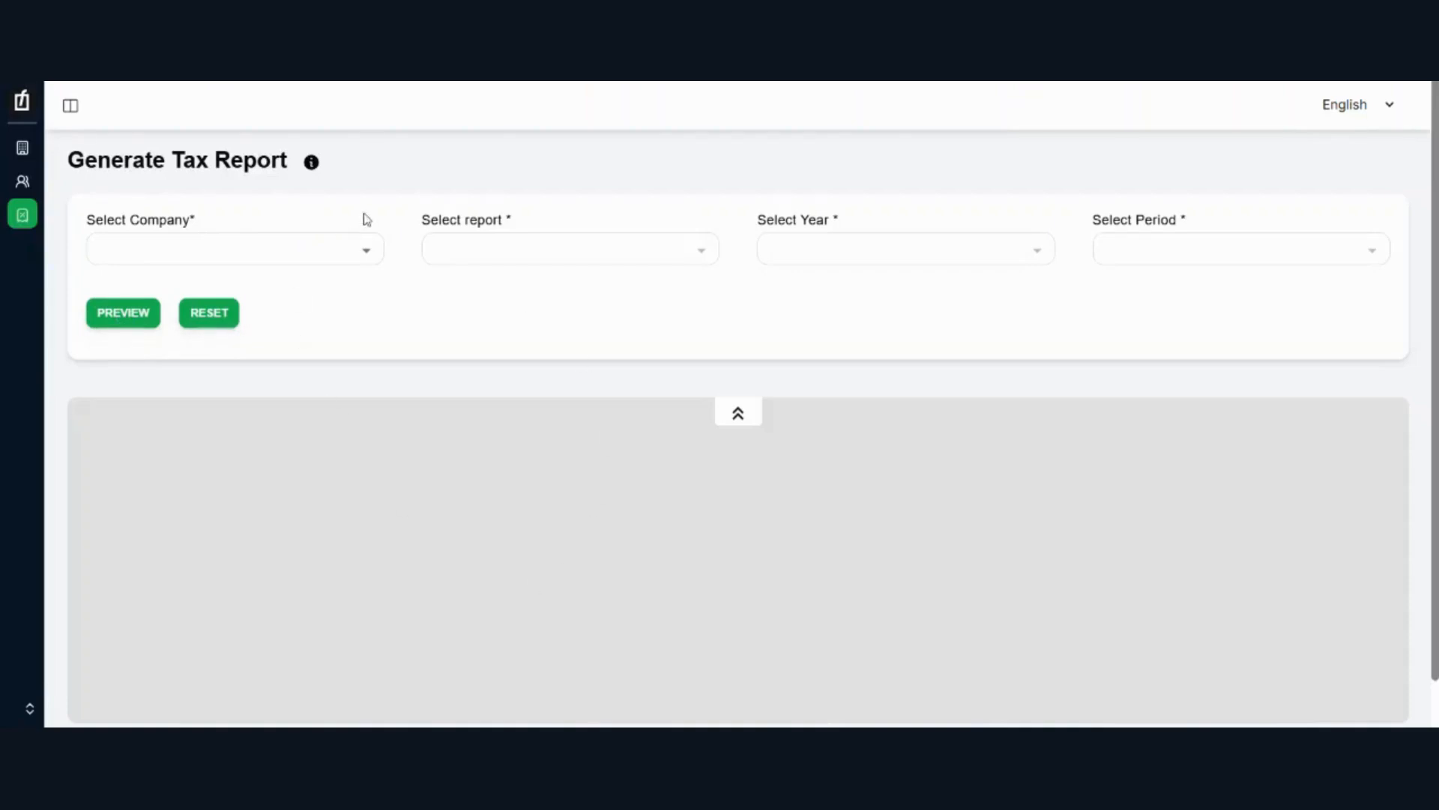
click(328, 245)
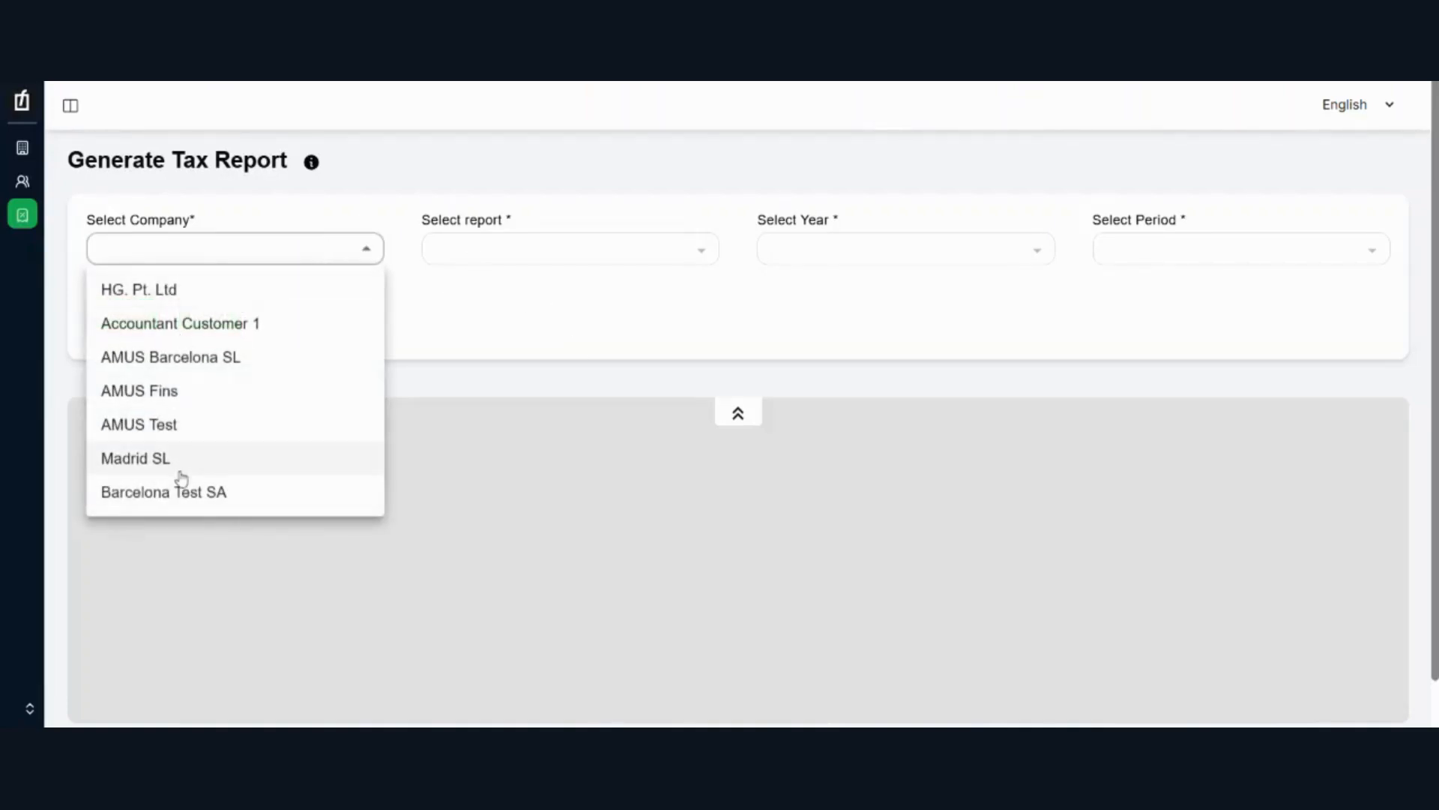
click(161, 502)
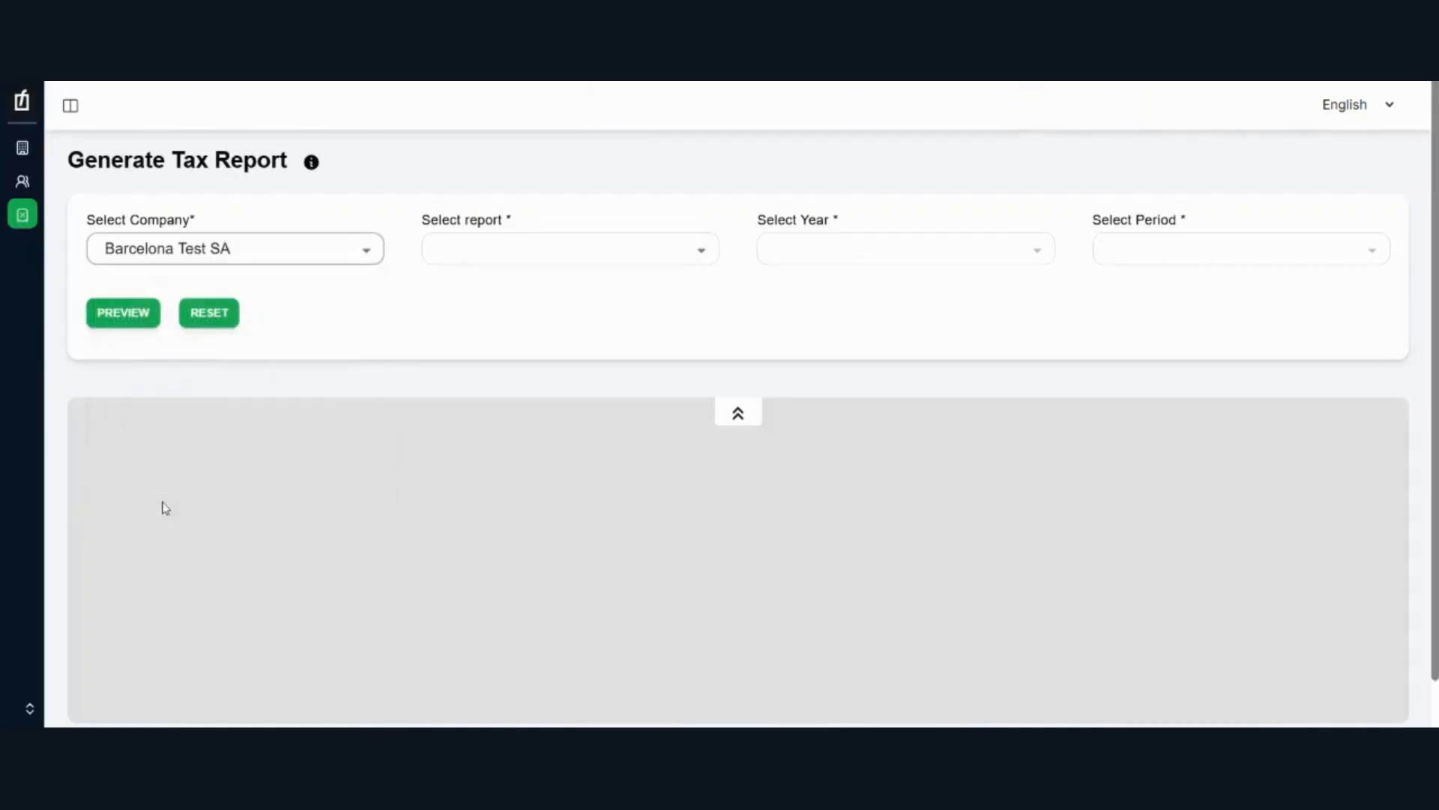
click(506, 253)
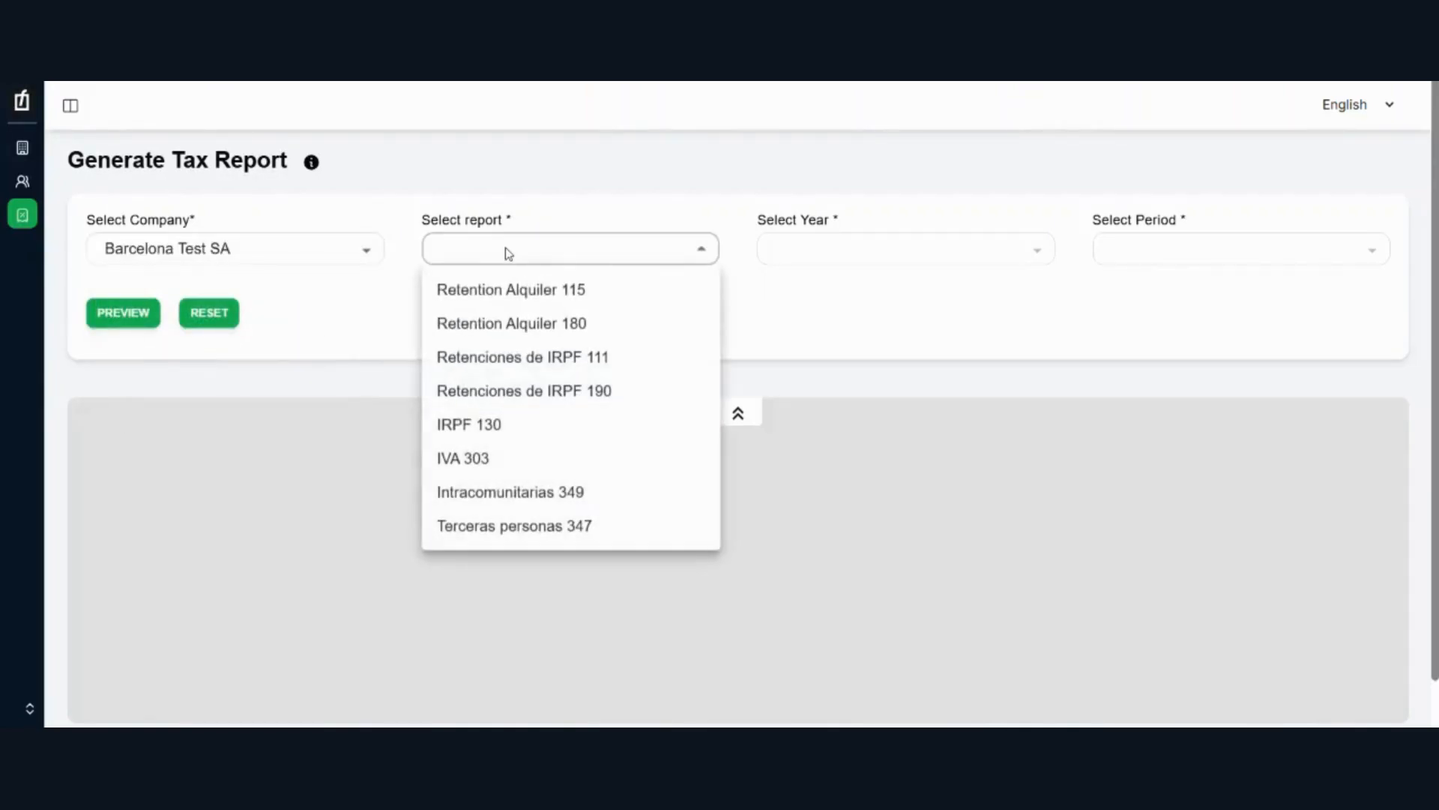
click(482, 458)
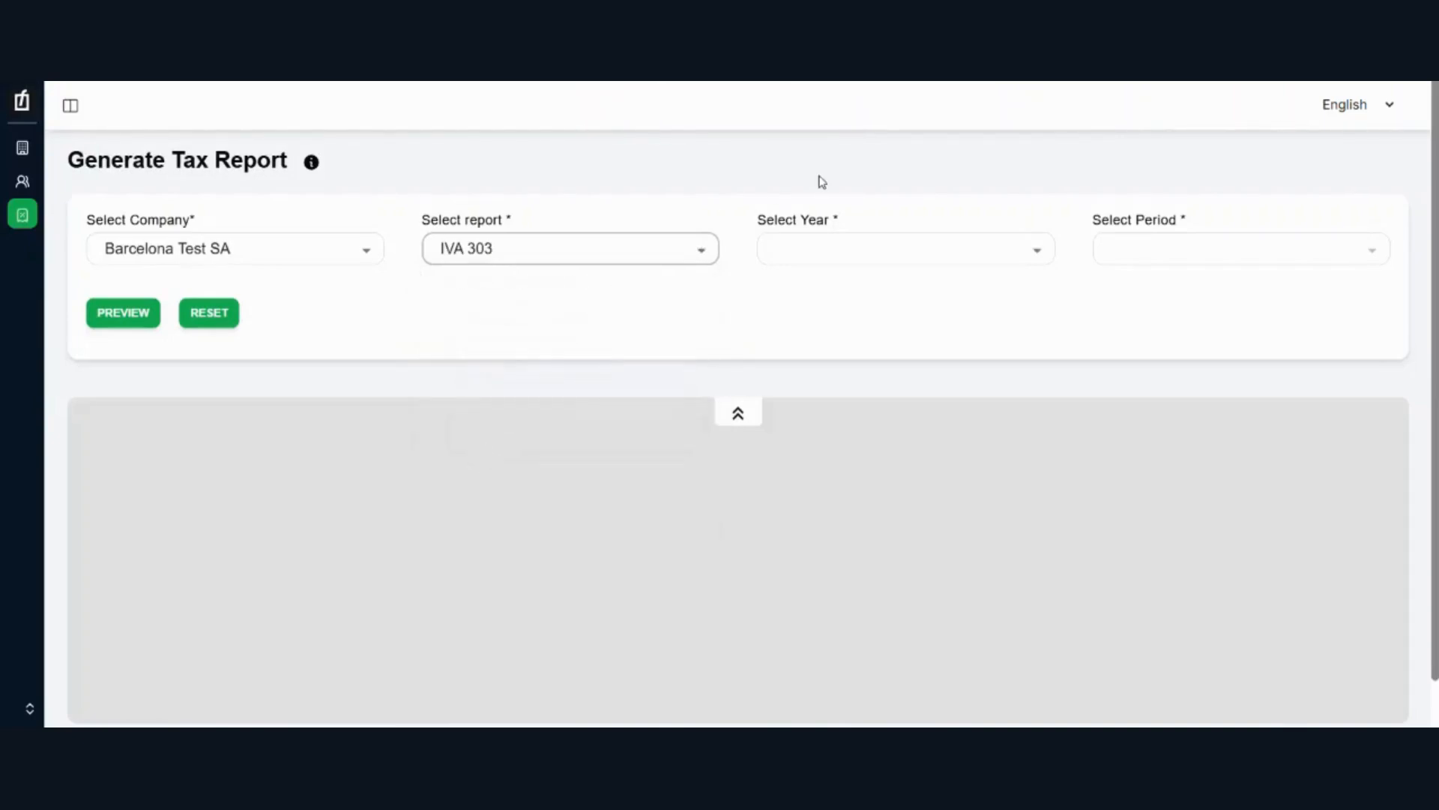
click(456, 240)
click(482, 459)
Step: Set the tax report's year to 2024 and period to 2T - Segundo trimestre, and generate its preview
click(836, 250)
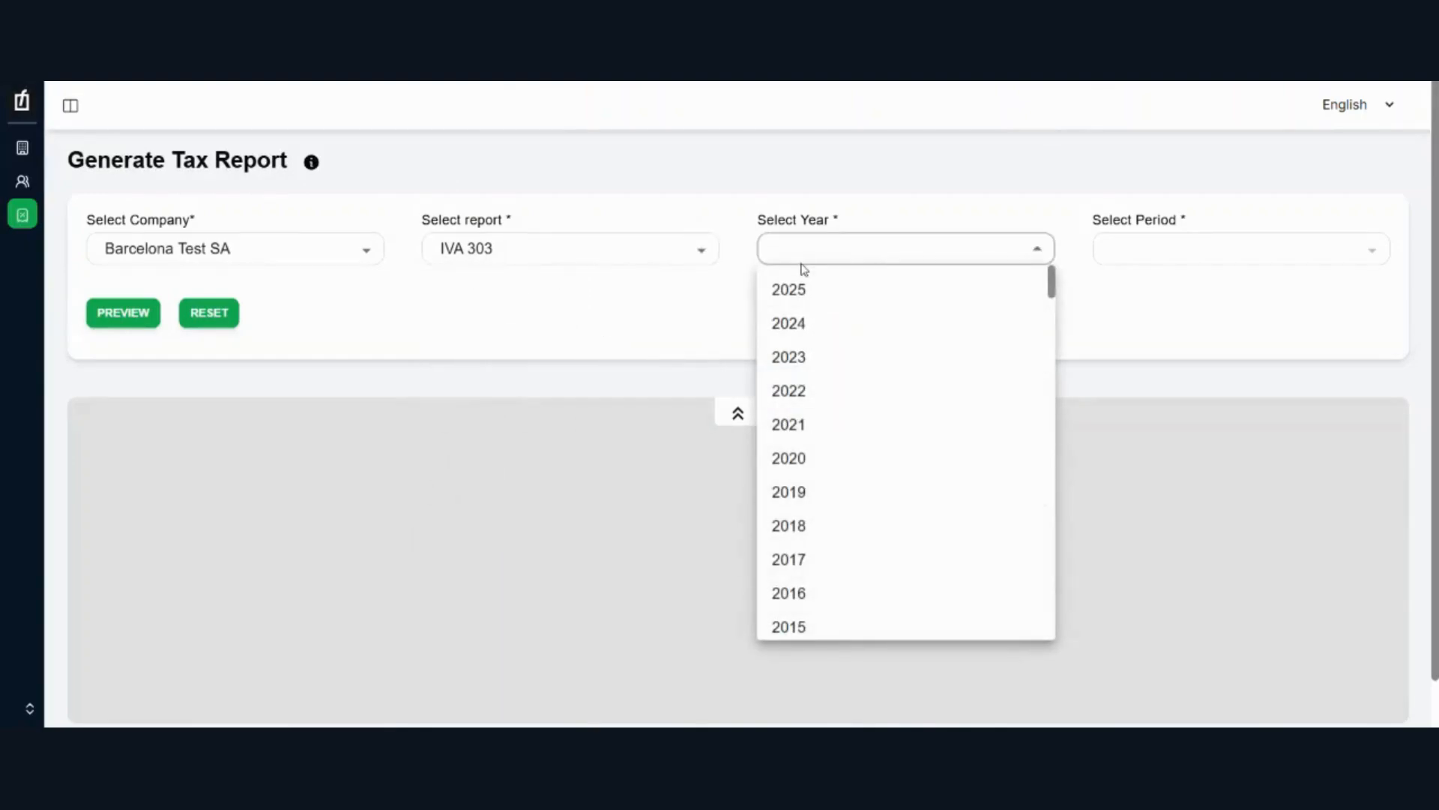
click(806, 324)
click(1162, 254)
click(1150, 320)
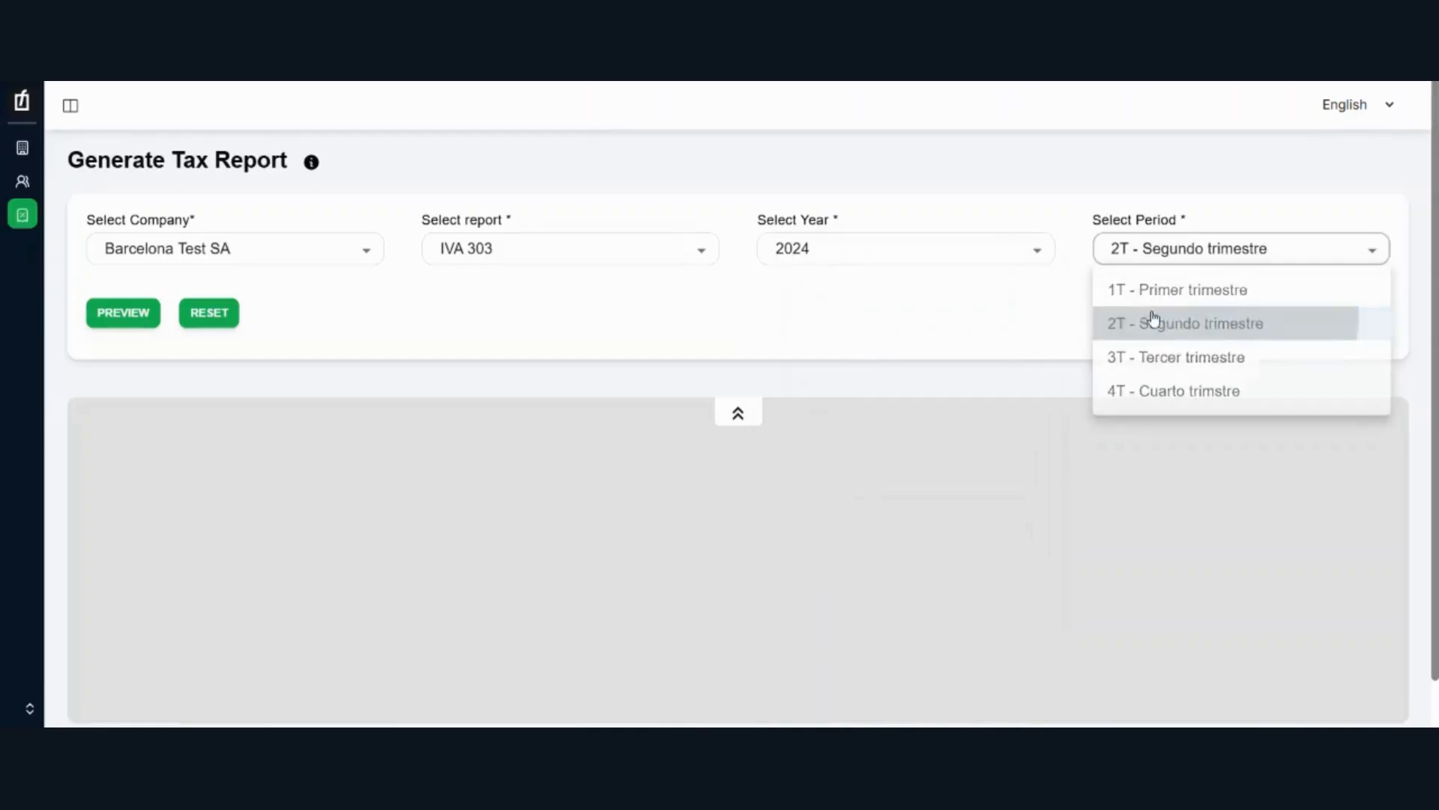
click(135, 315)
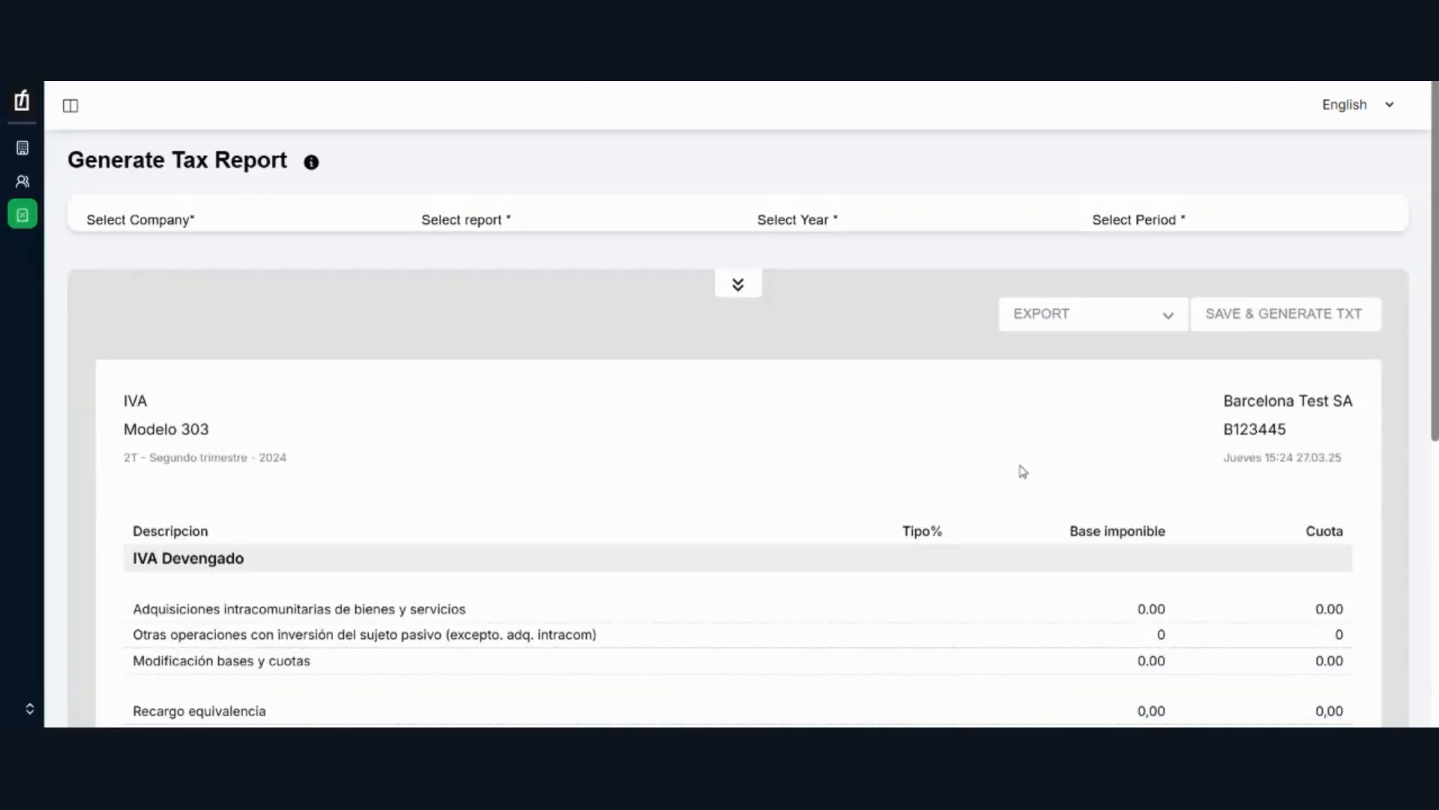
Step: Review the previewed IVA 303 report down to its totals, and check the available export formats
drag(1421, 218, 1421, 501)
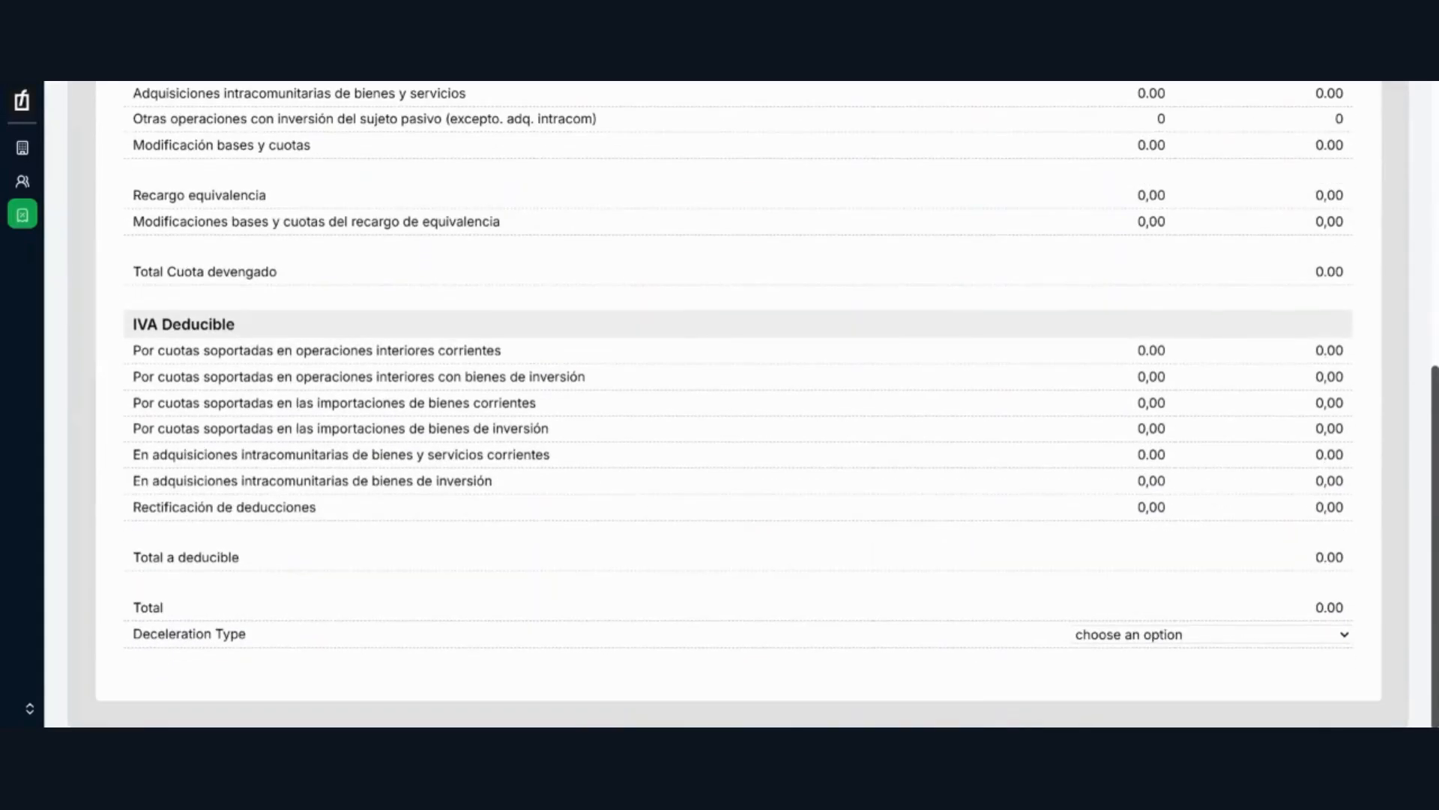
scroll(1262, 264, up, 7)
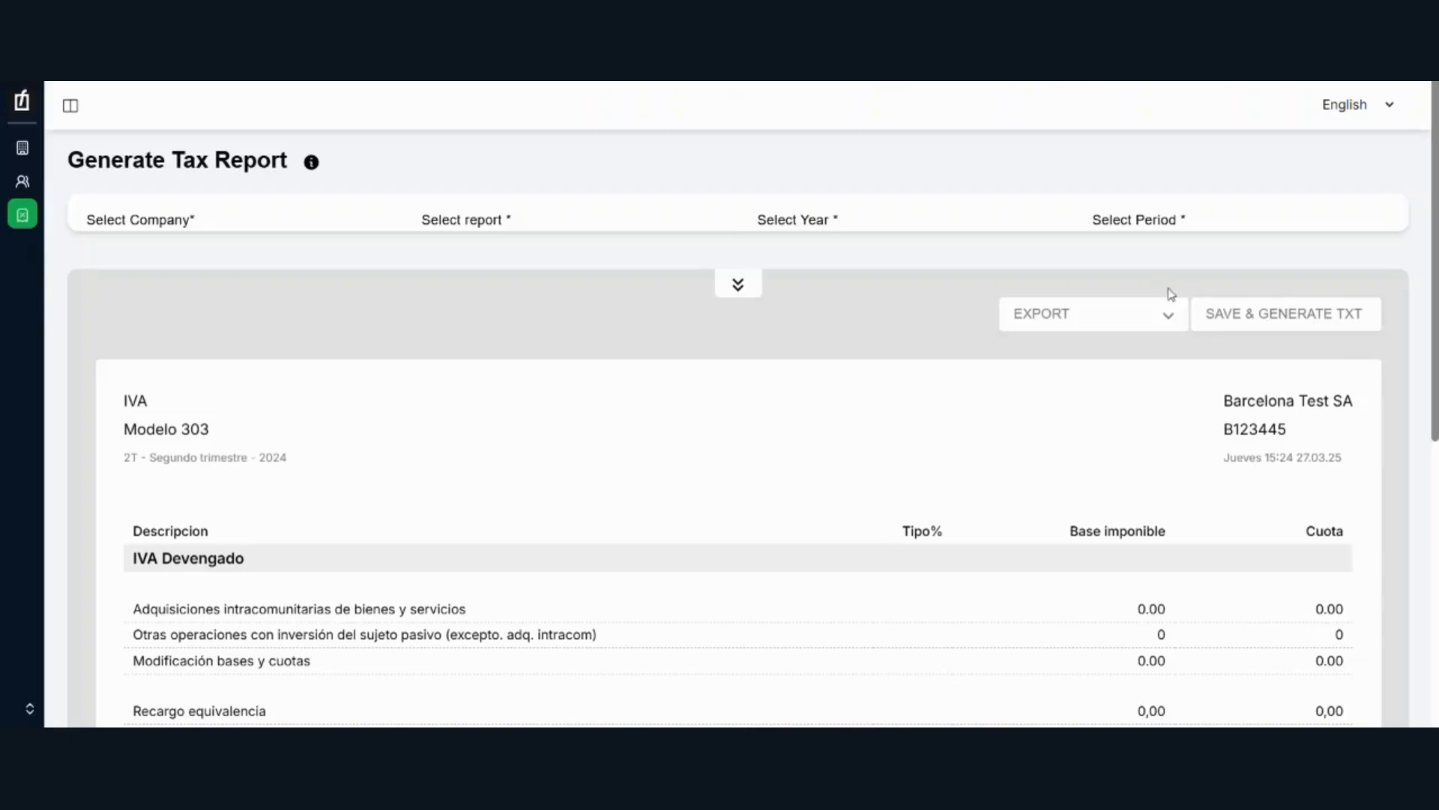
click(1147, 315)
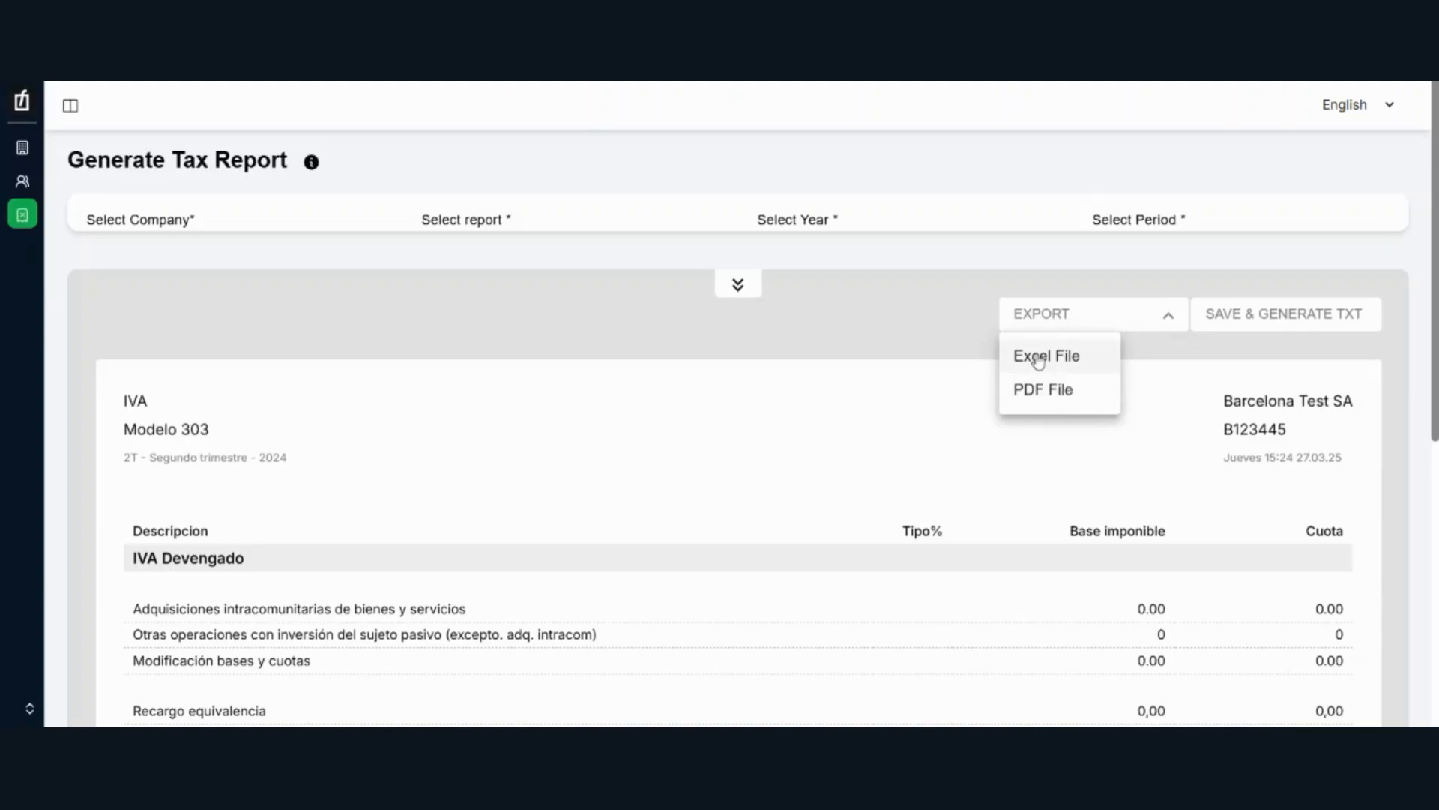
click(788, 295)
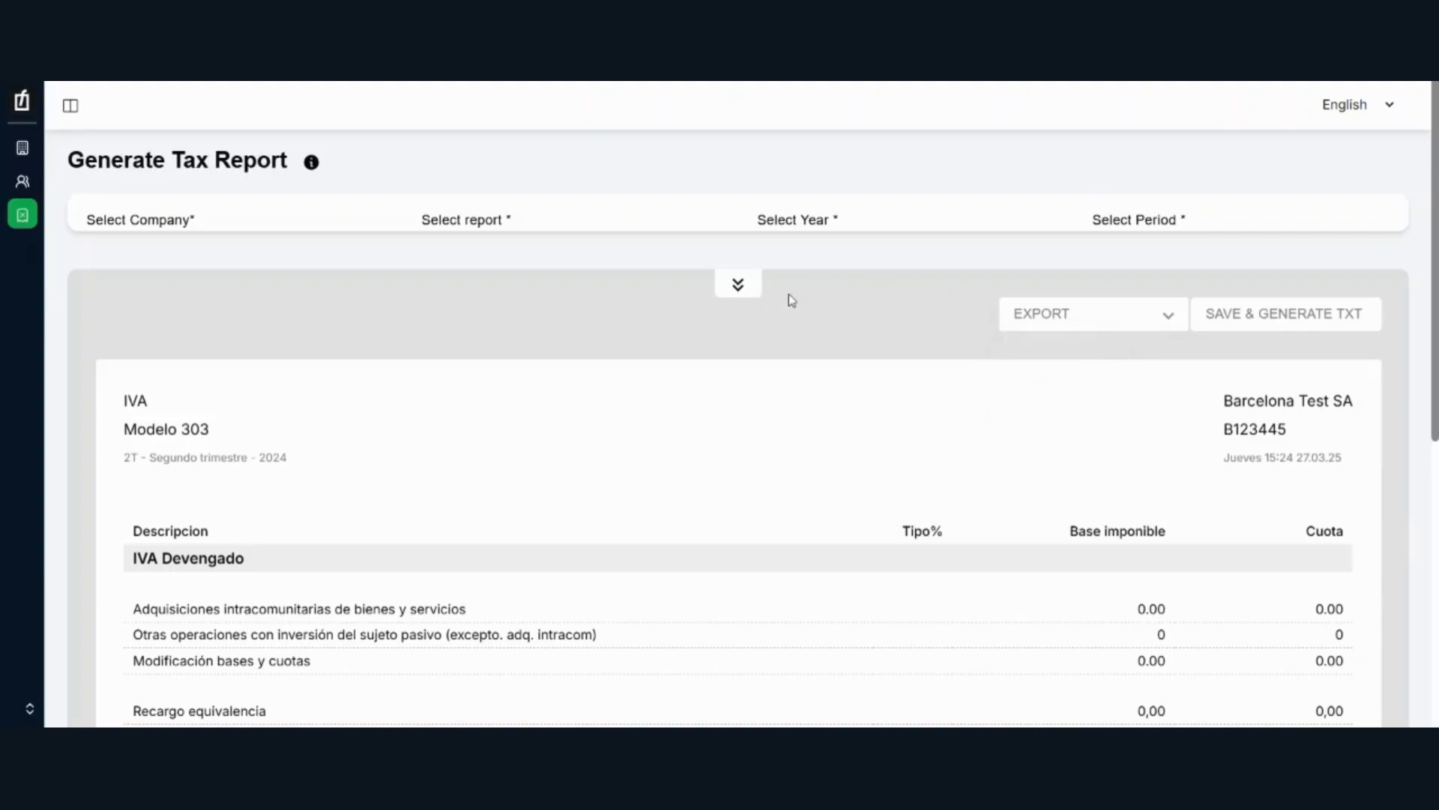
scroll(788, 295, down, 6)
scroll(739, 405, up, 6)
Step: Reset the tax report selections and check the list of companies available for a new report
click(738, 284)
click(209, 314)
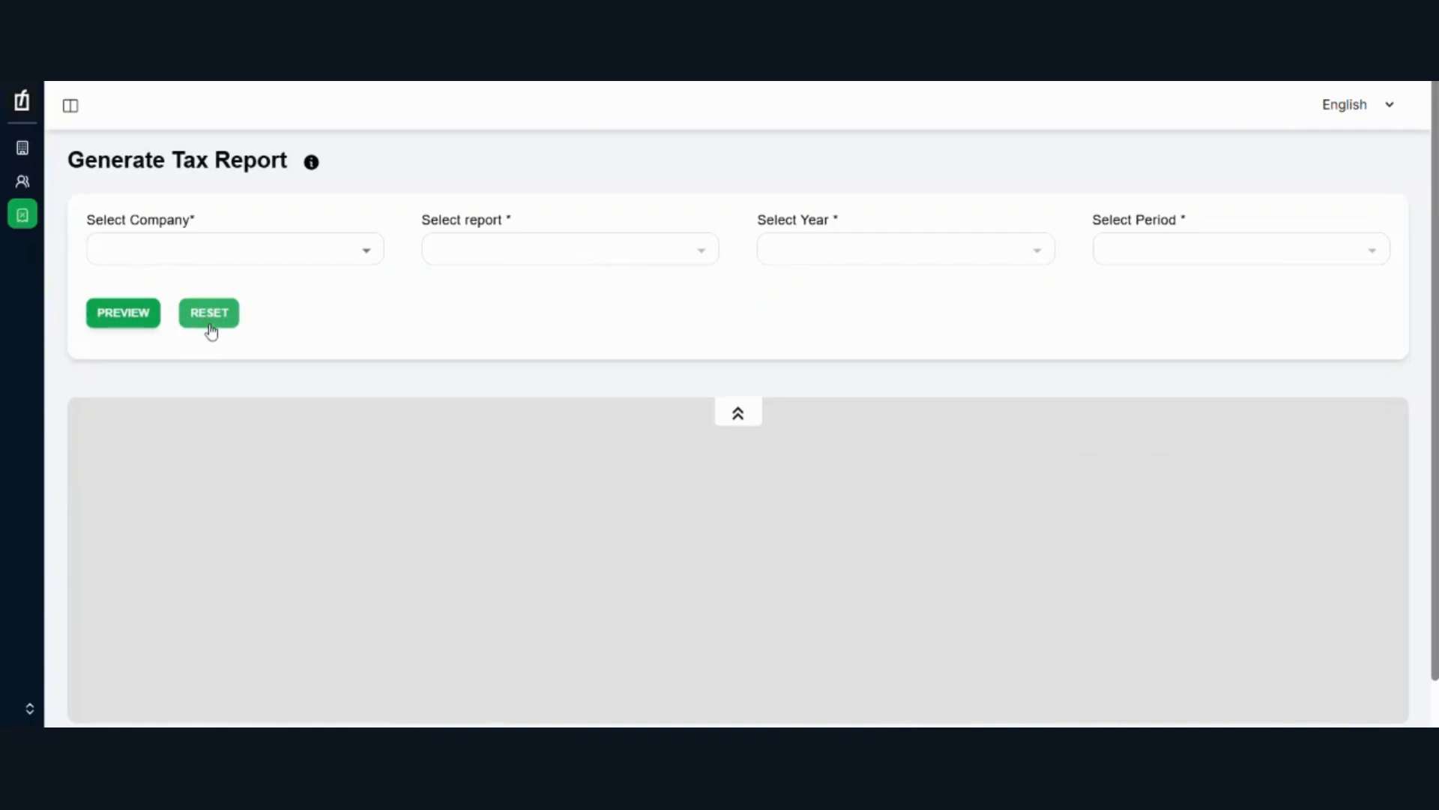
click(165, 248)
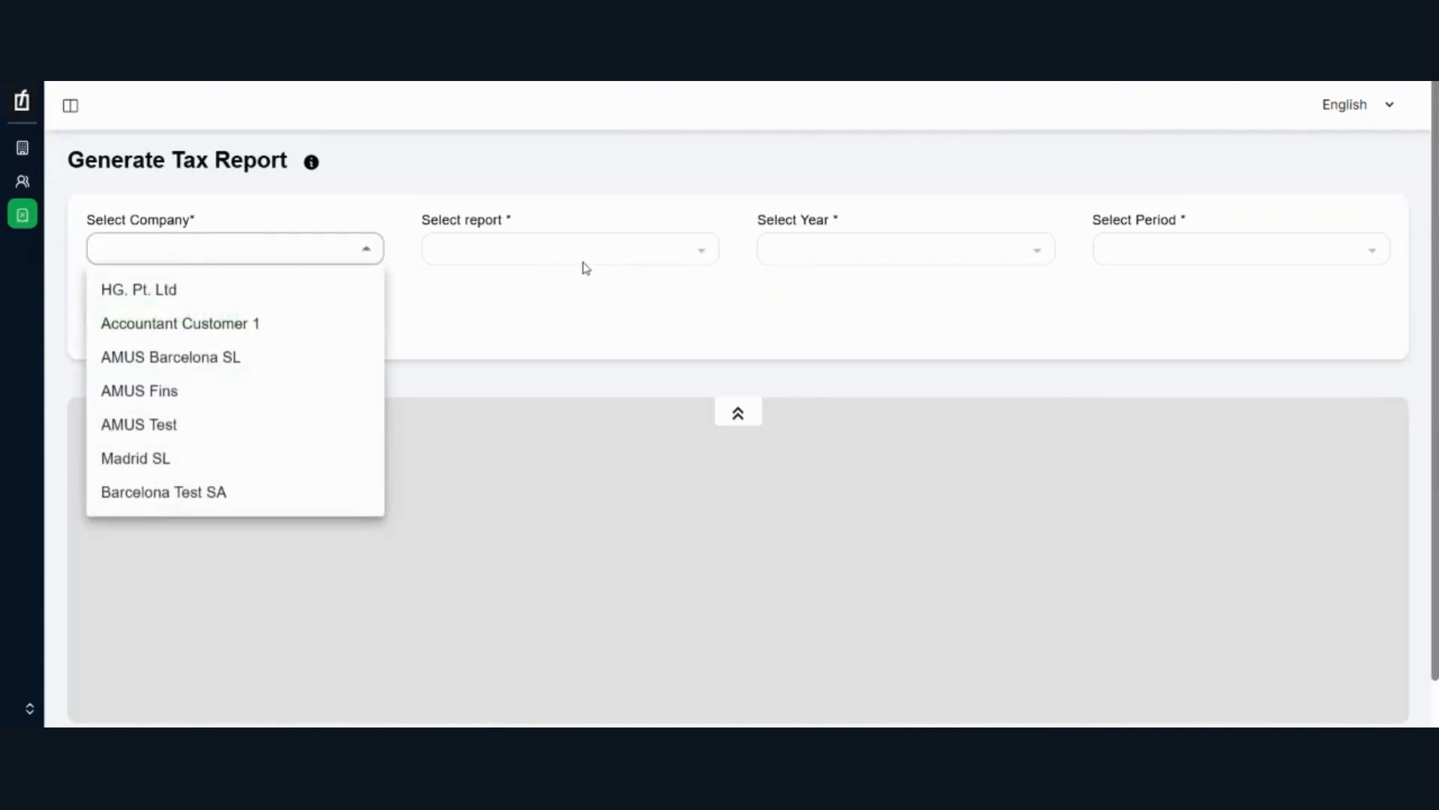
click(641, 255)
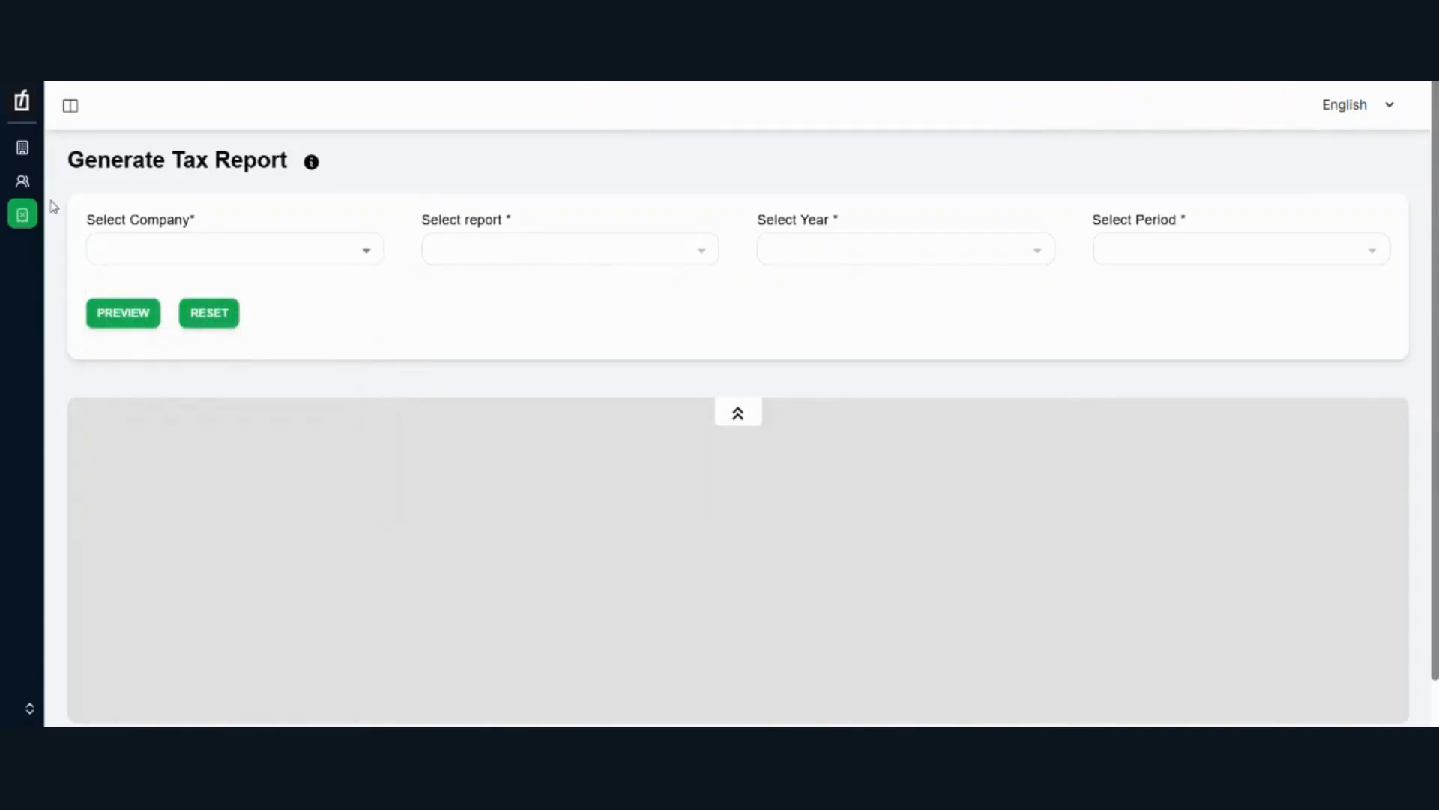
Step: Return to Manage Companies and check the actions available for HG. Pt. Ltd, Accountant Customer 1 and AMUS Test
mouse_move(71, 190)
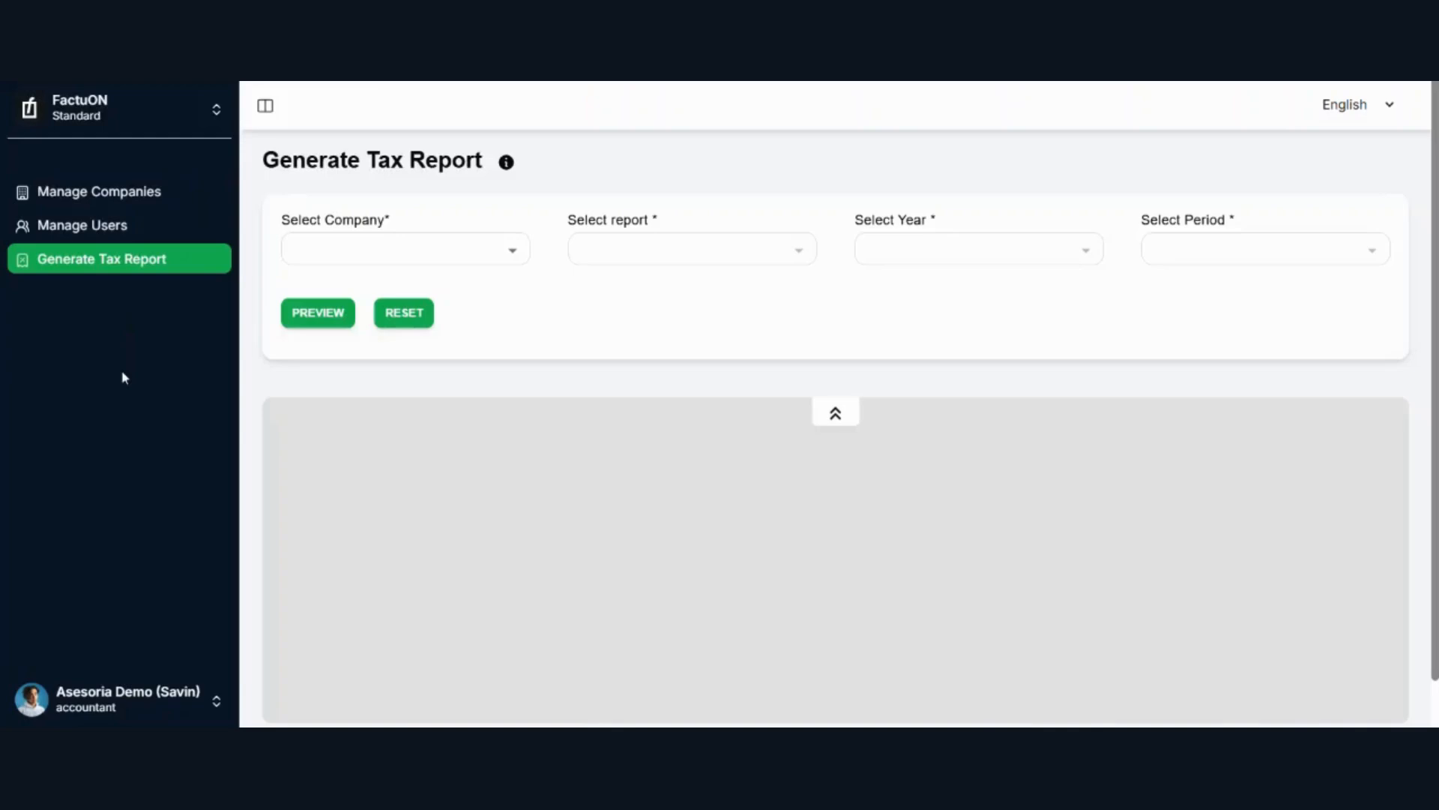
click(98, 194)
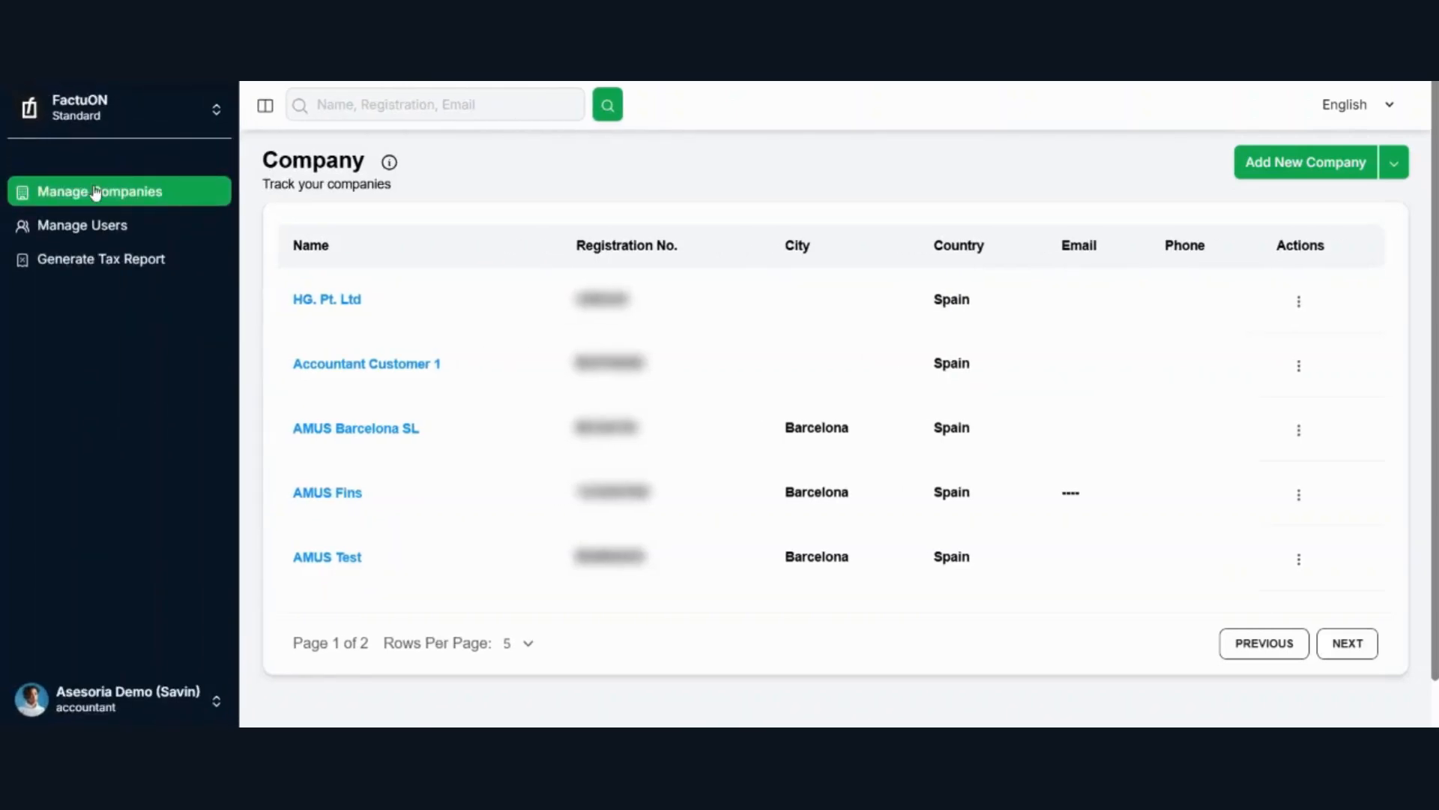
click(1278, 303)
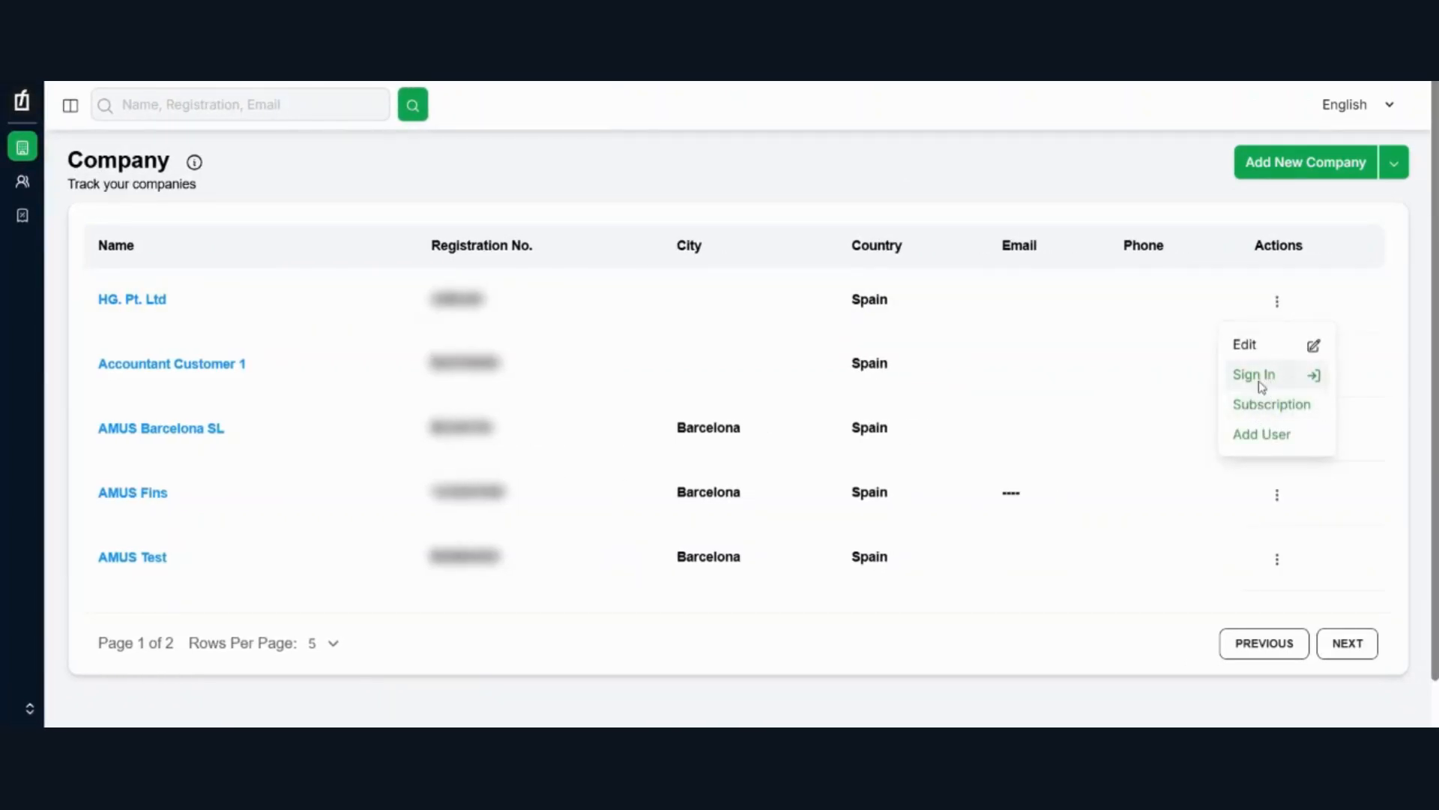
click(1383, 281)
click(1278, 365)
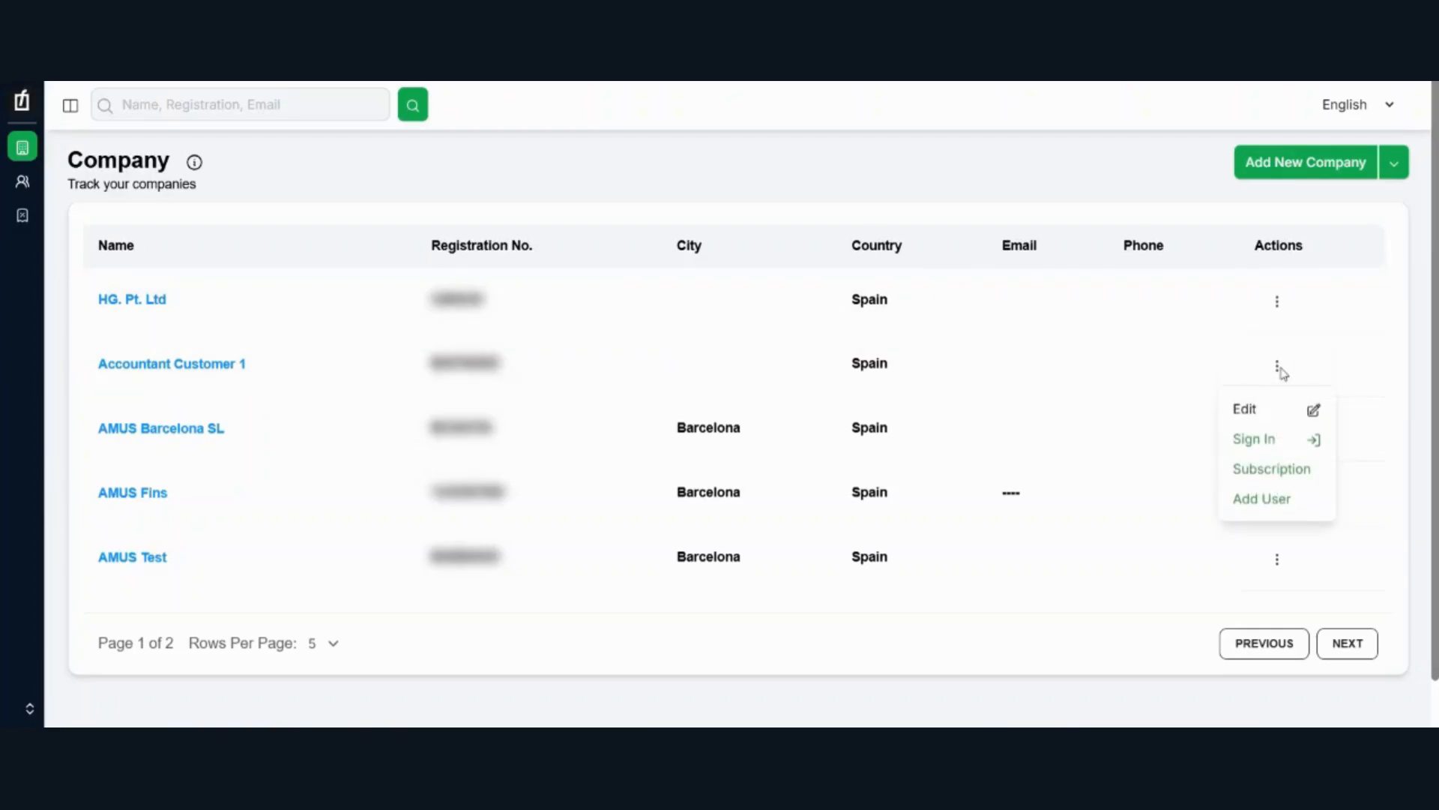
click(1276, 558)
click(1277, 558)
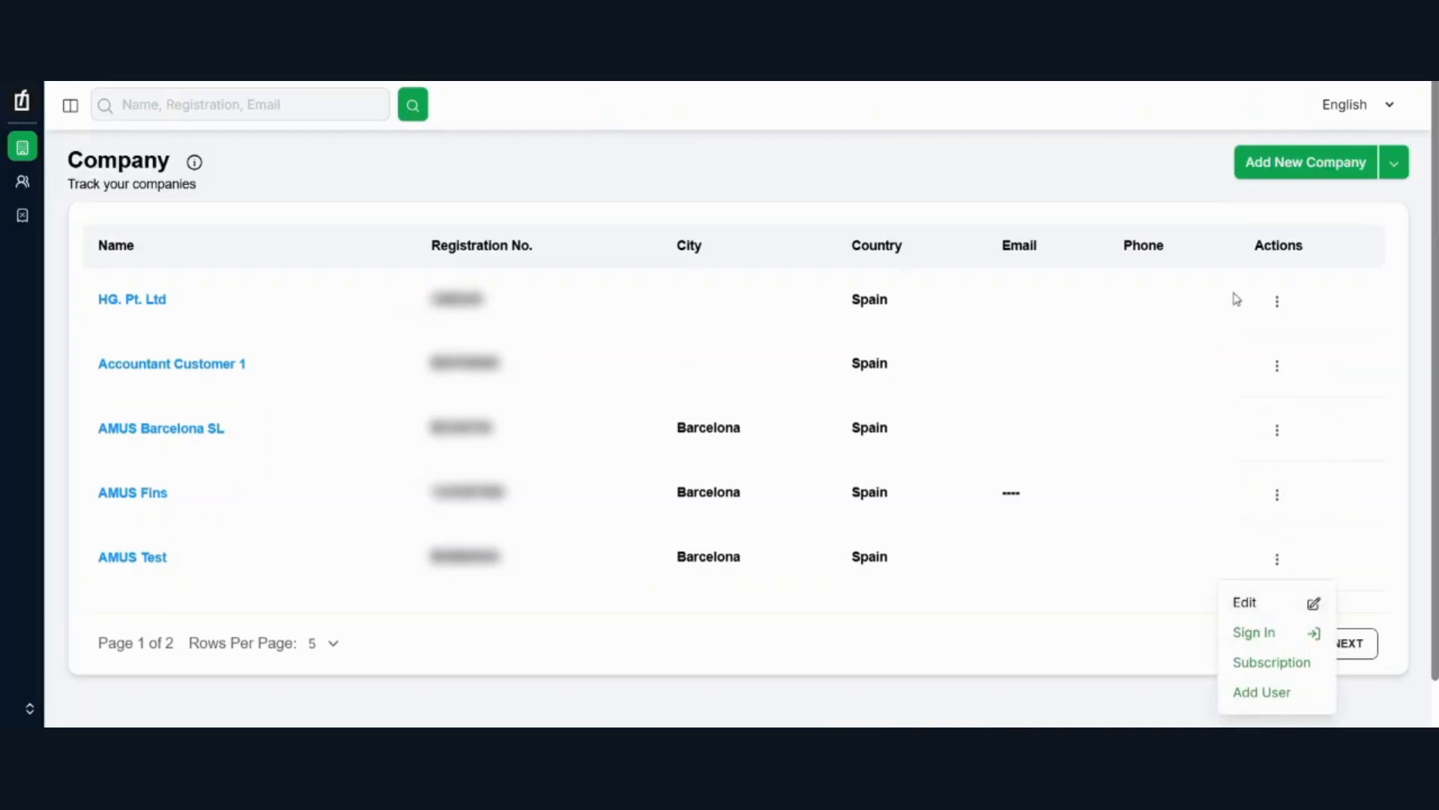
click(1275, 304)
Step: Sign in to AMUS Barcelona SL from the company list, and confirm the login as company
click(1278, 428)
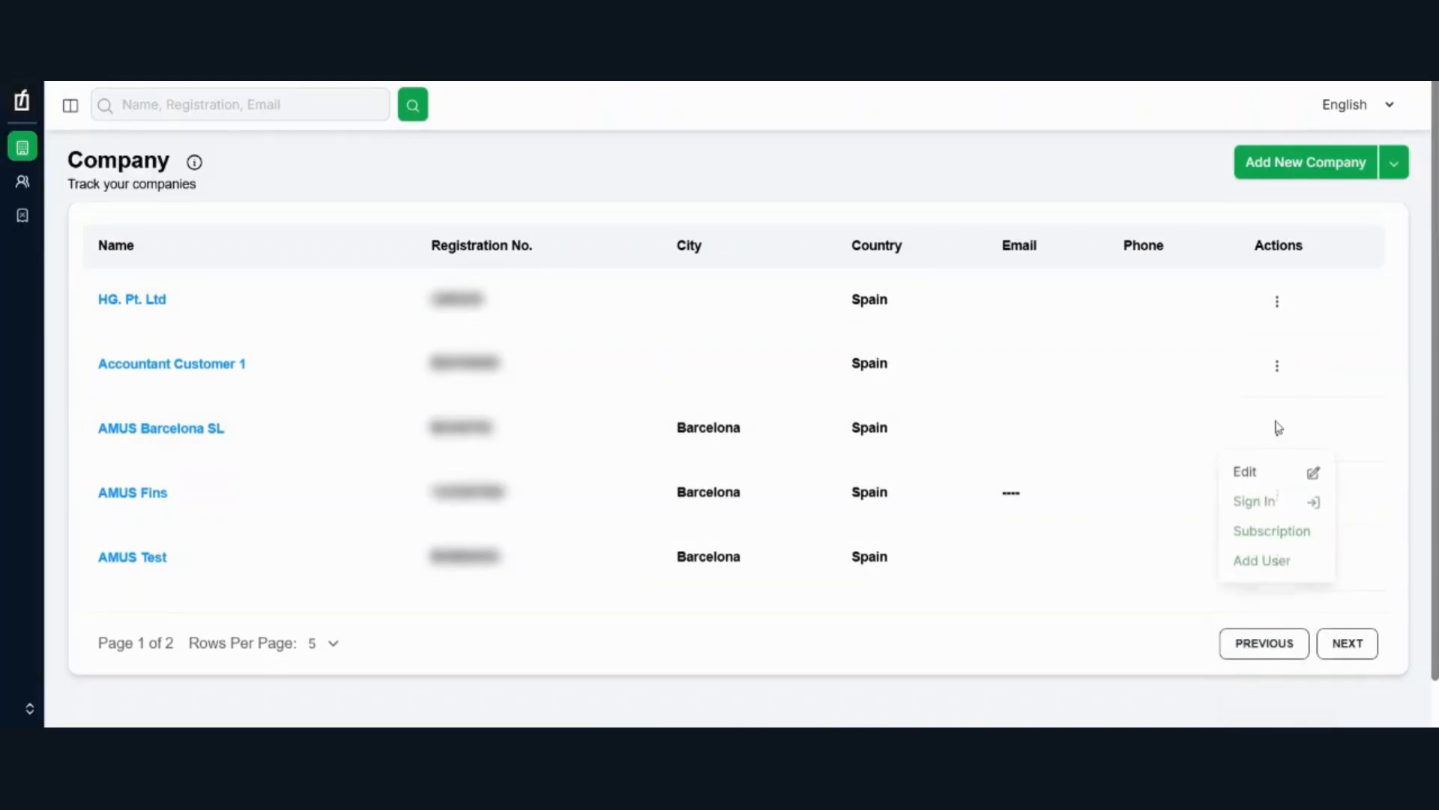
click(1253, 504)
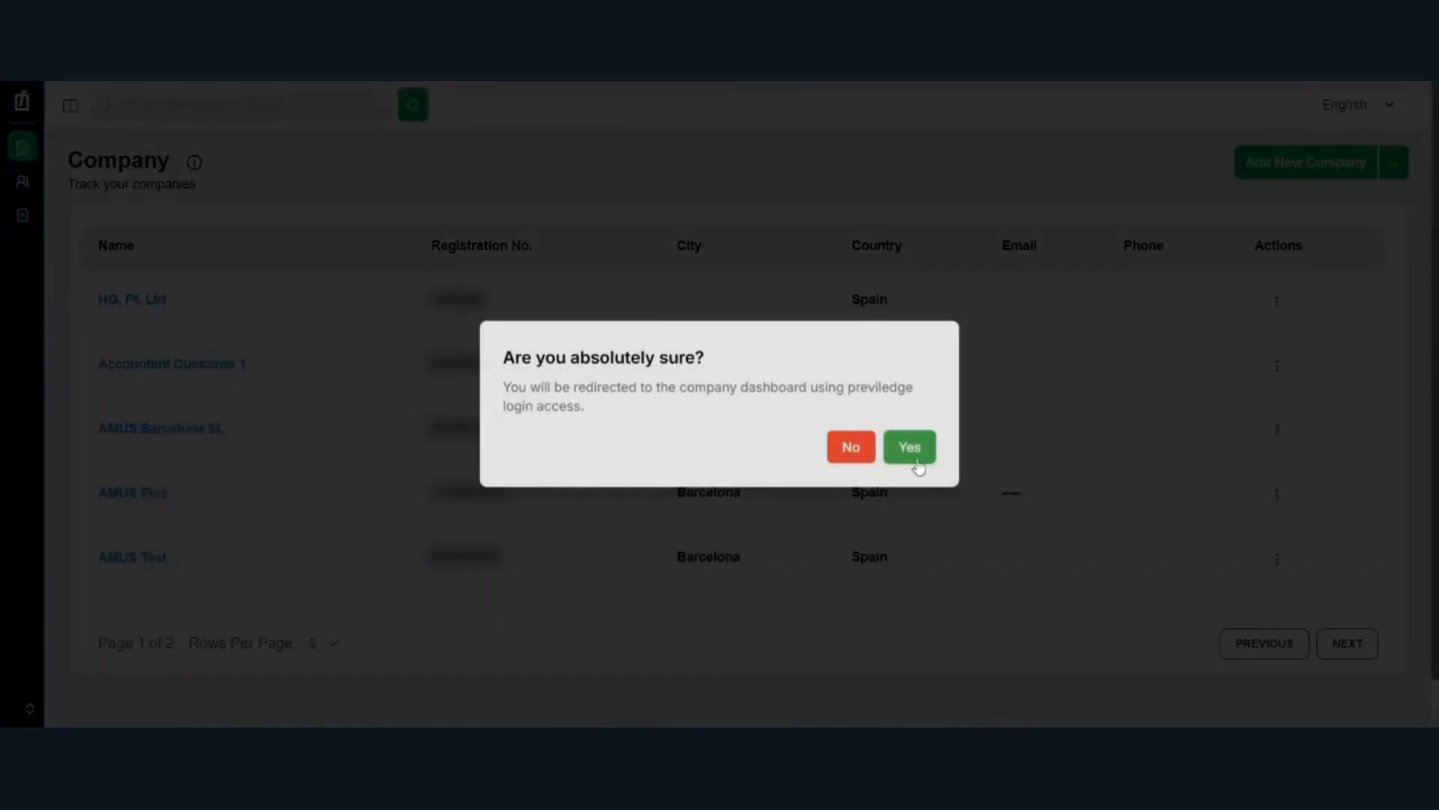
click(922, 446)
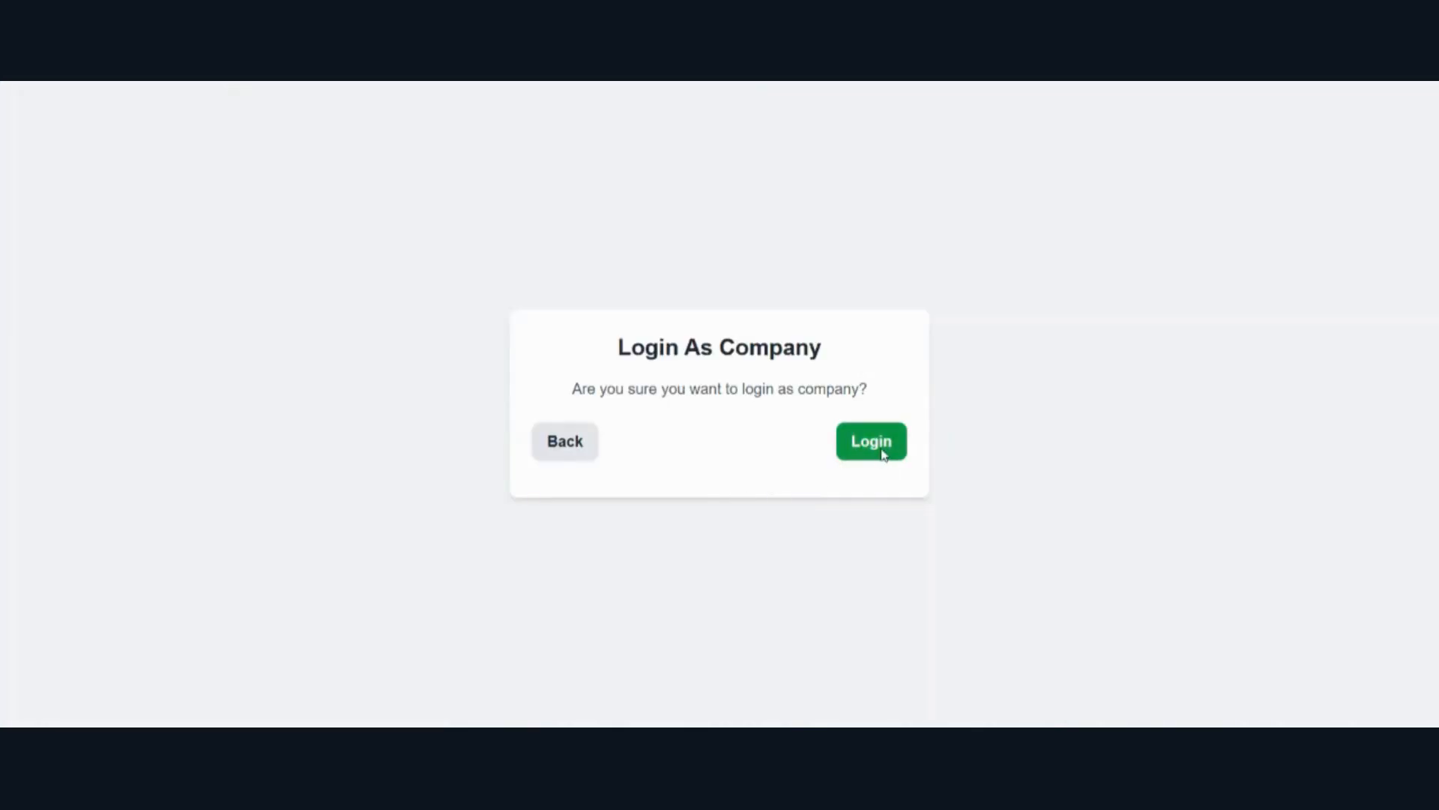
click(871, 442)
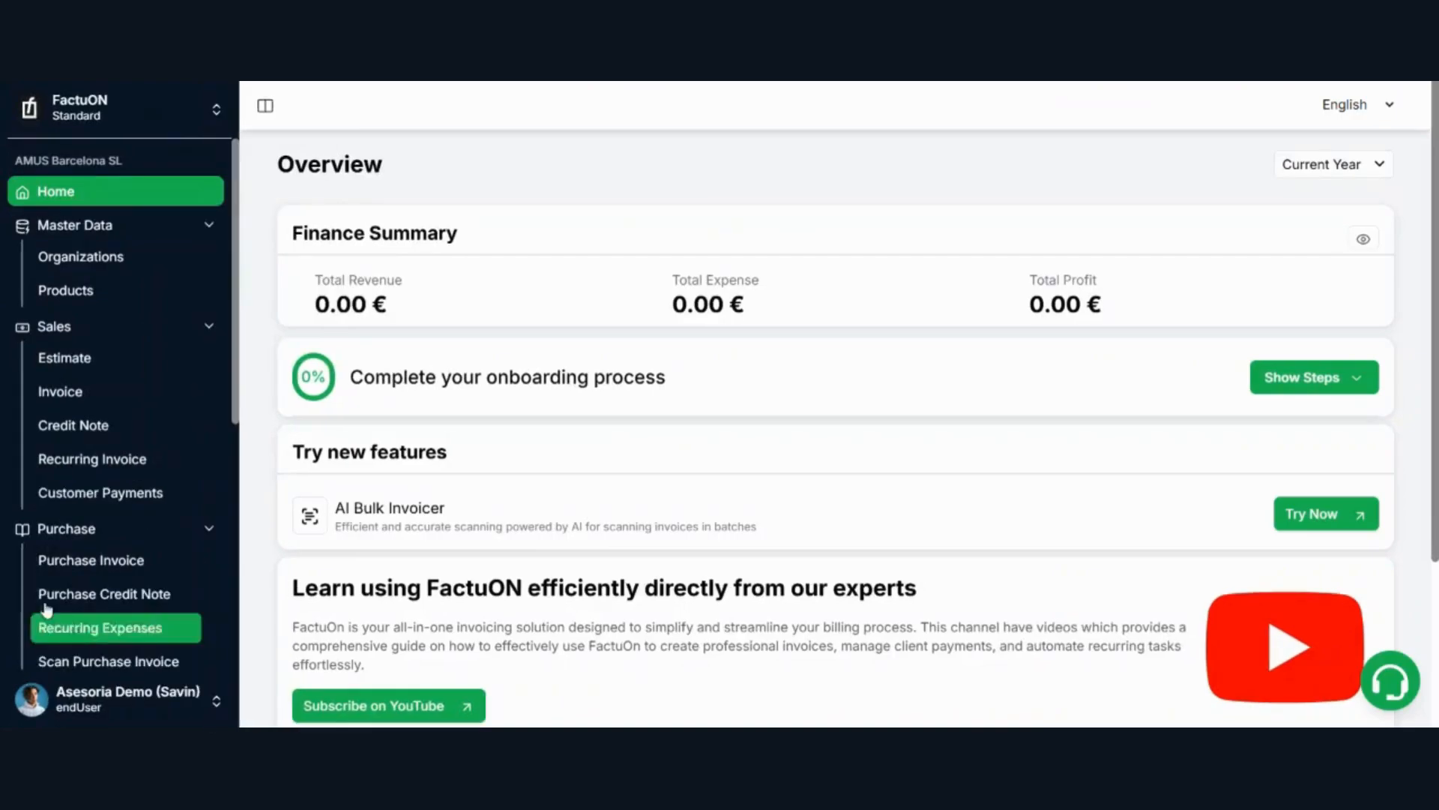
Step: Collapse the Purchase and Sales sections of the company's navigation, and look through the Reports and Accounting entries
click(85, 537)
click(90, 327)
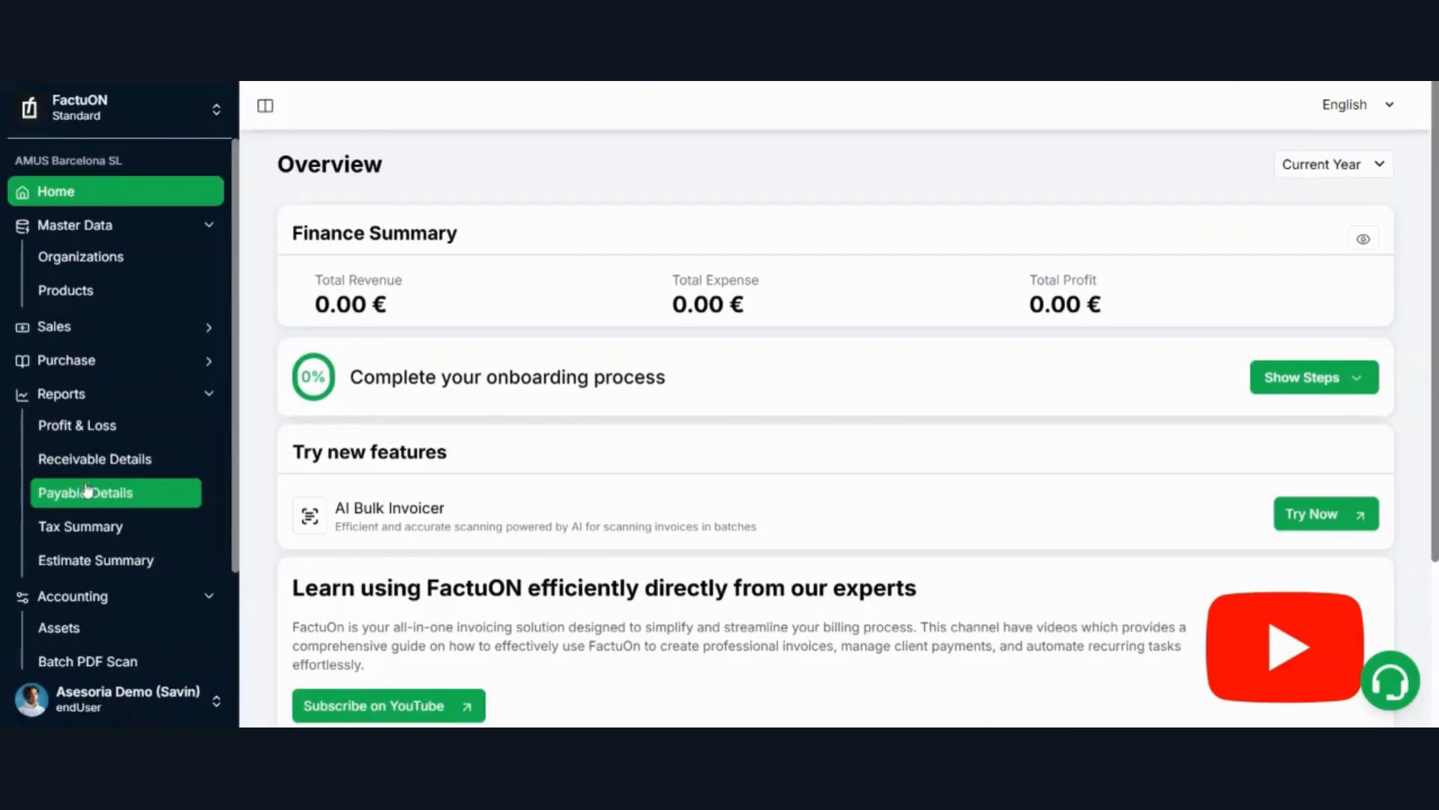
drag(235, 423, 221, 591)
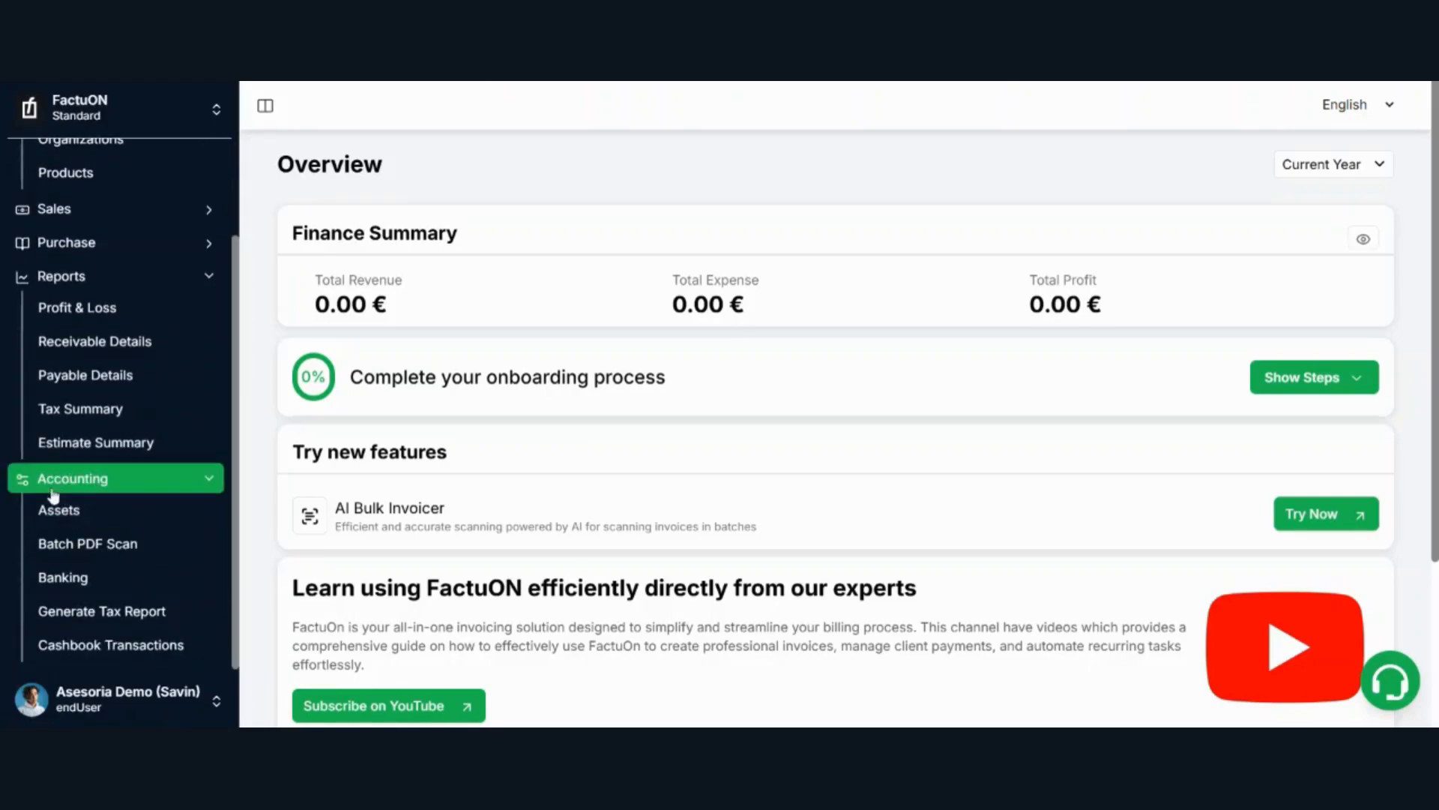